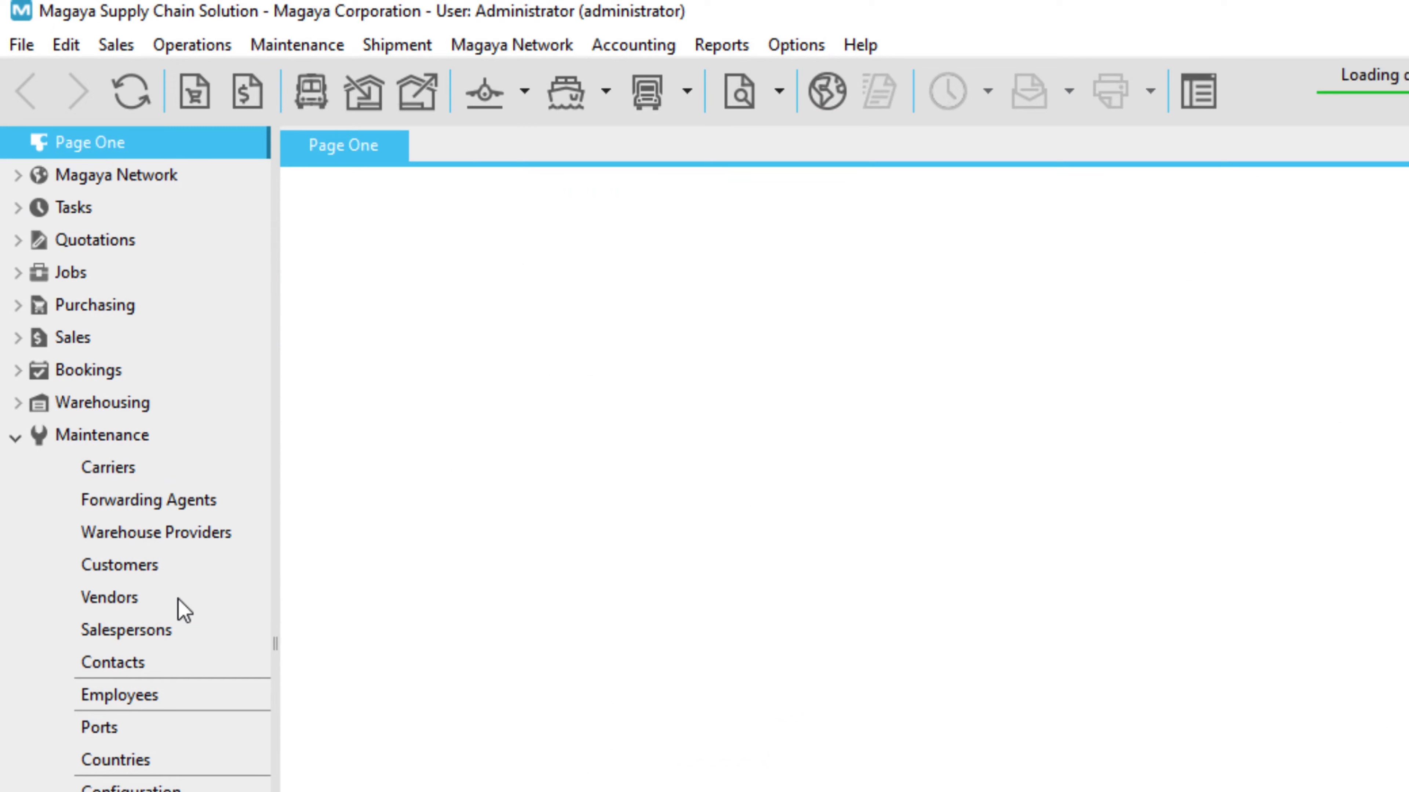
Open the Vendors list from the Maintenance section of the sidebar.
left_click(179, 600)
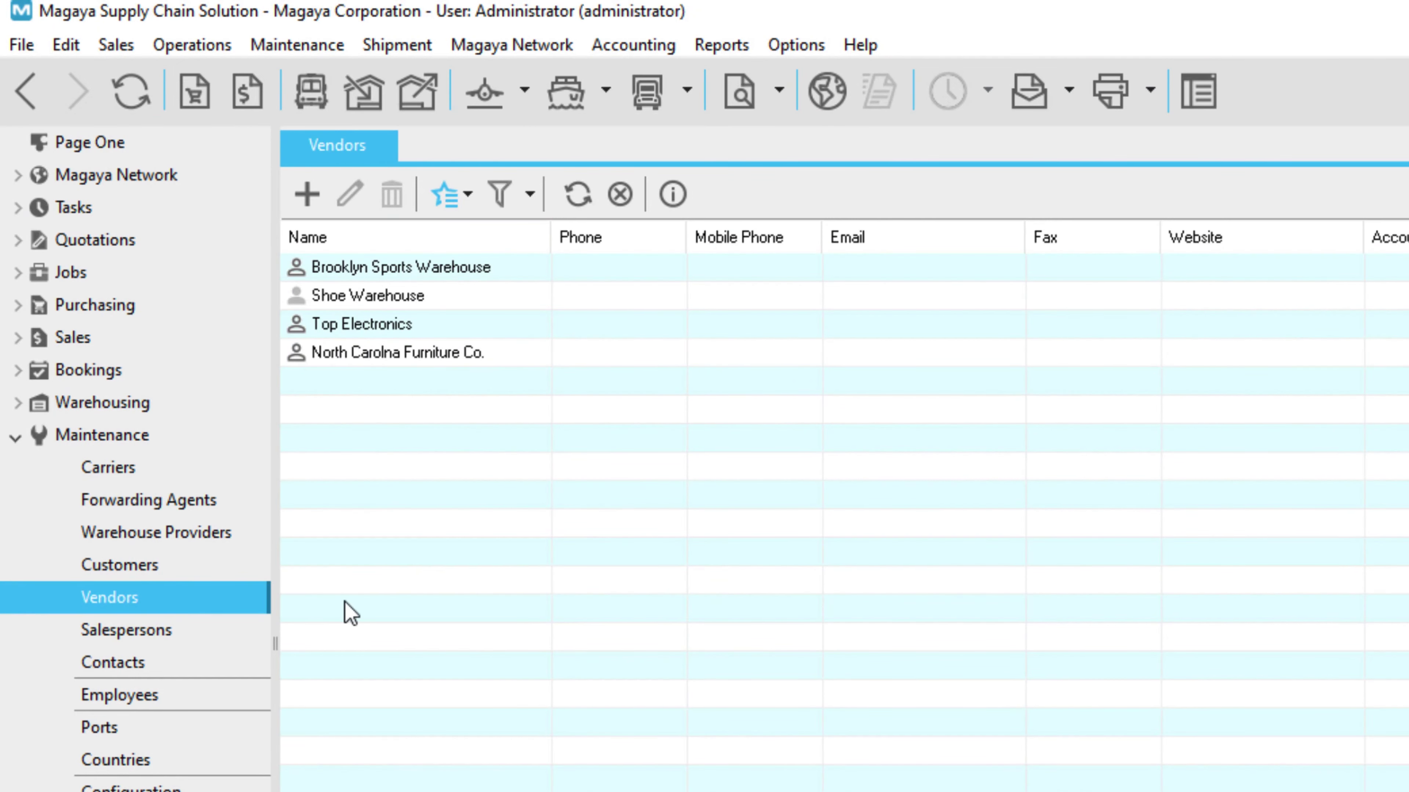
Create the vendor 'Construction Company' with its phone, primary contact name and email.
left_click(313, 206)
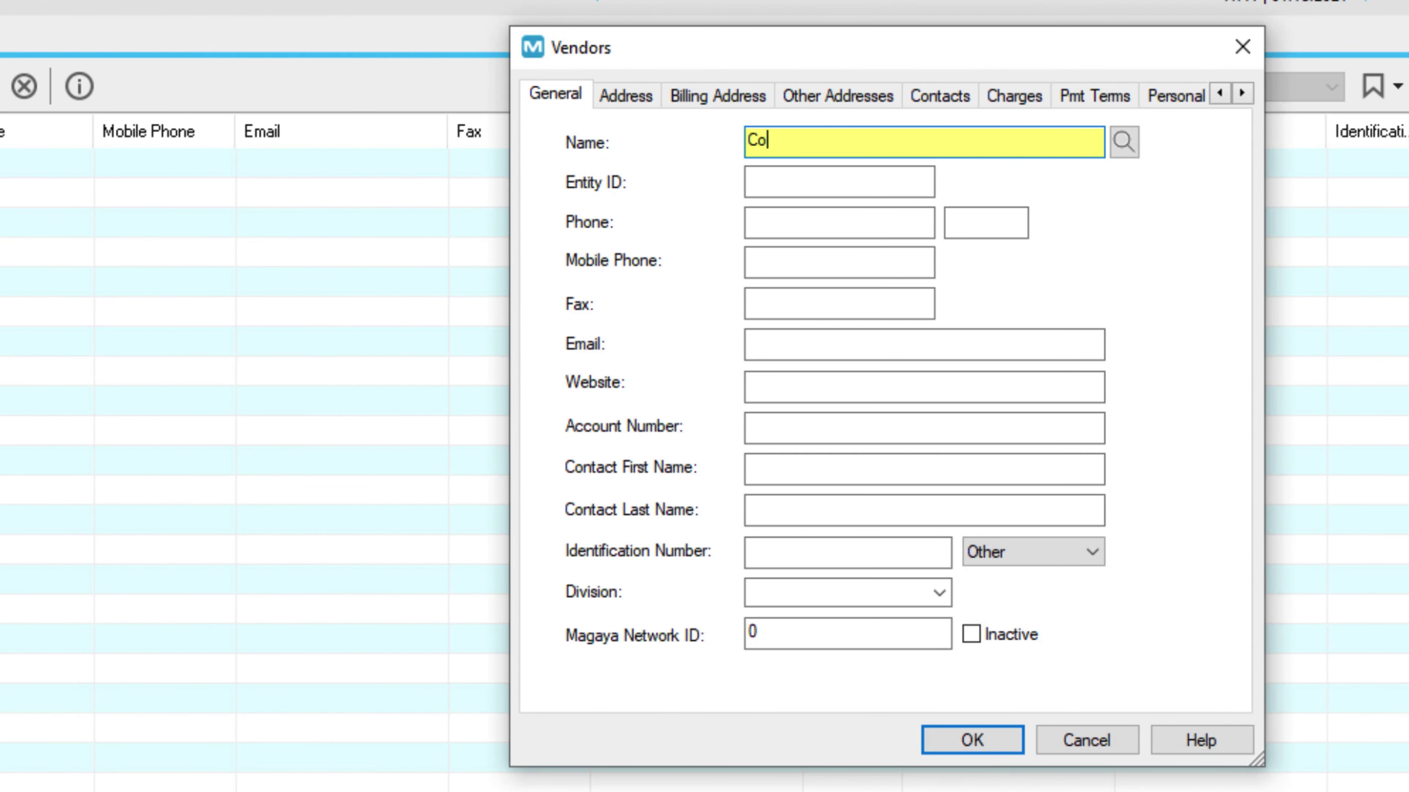
type("n Company")
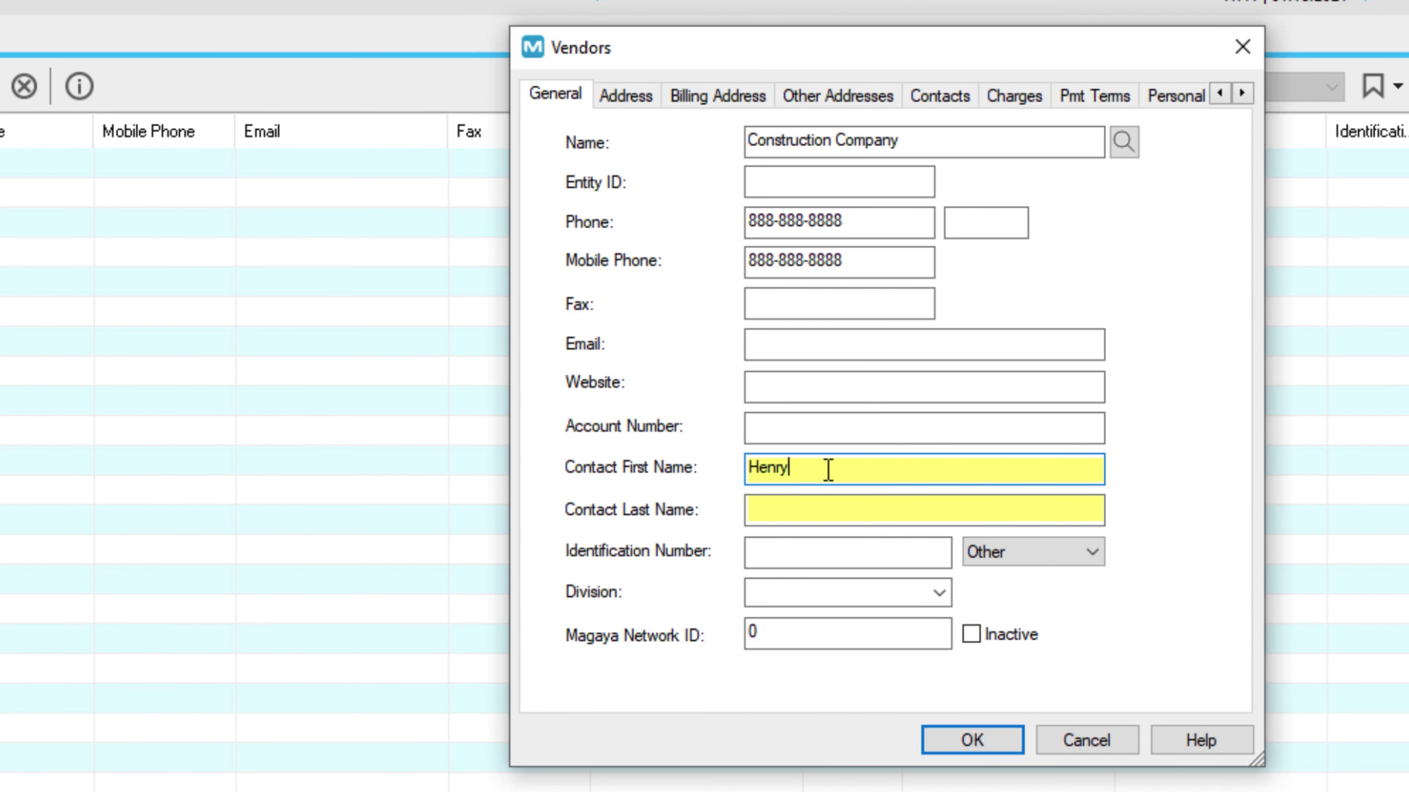
left_click(824, 516)
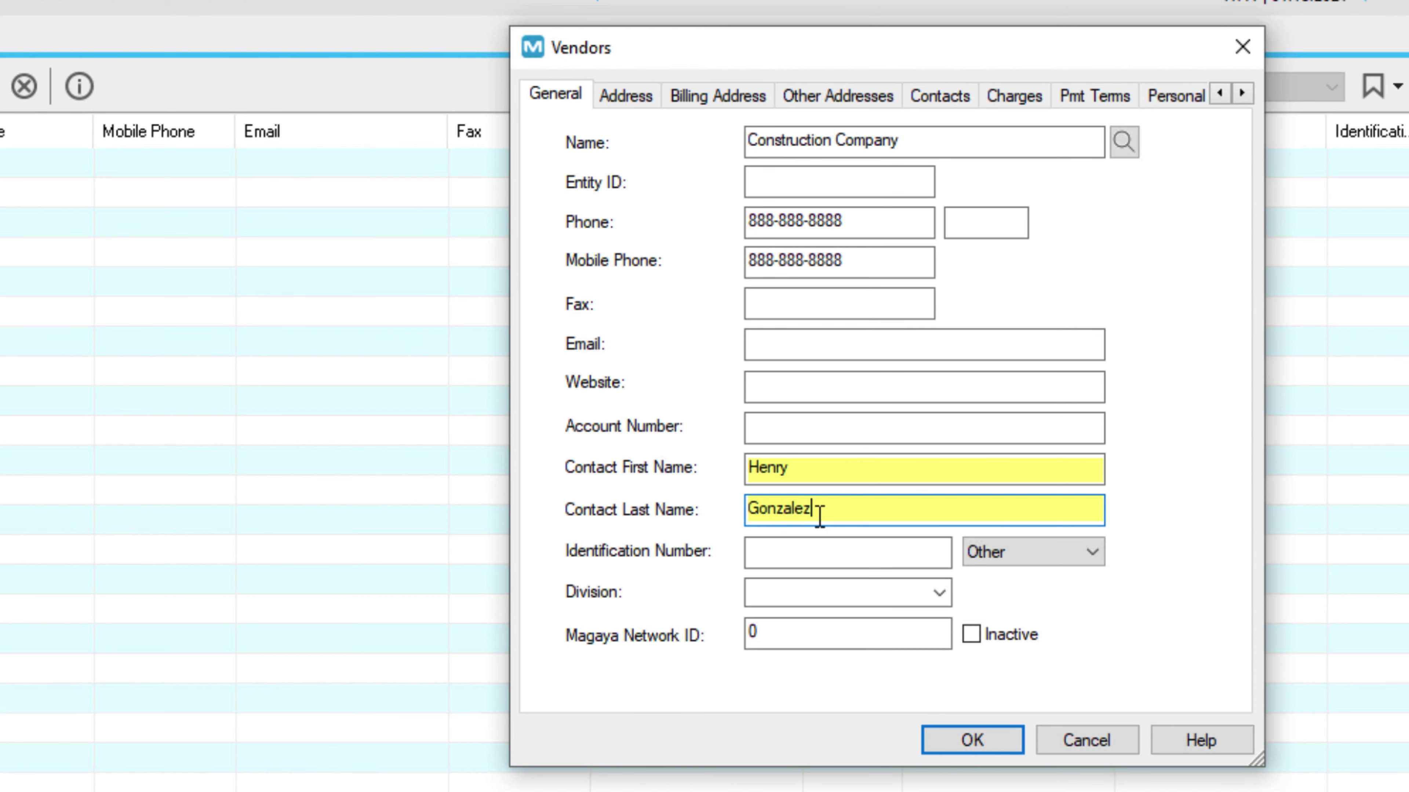
left_click(889, 547)
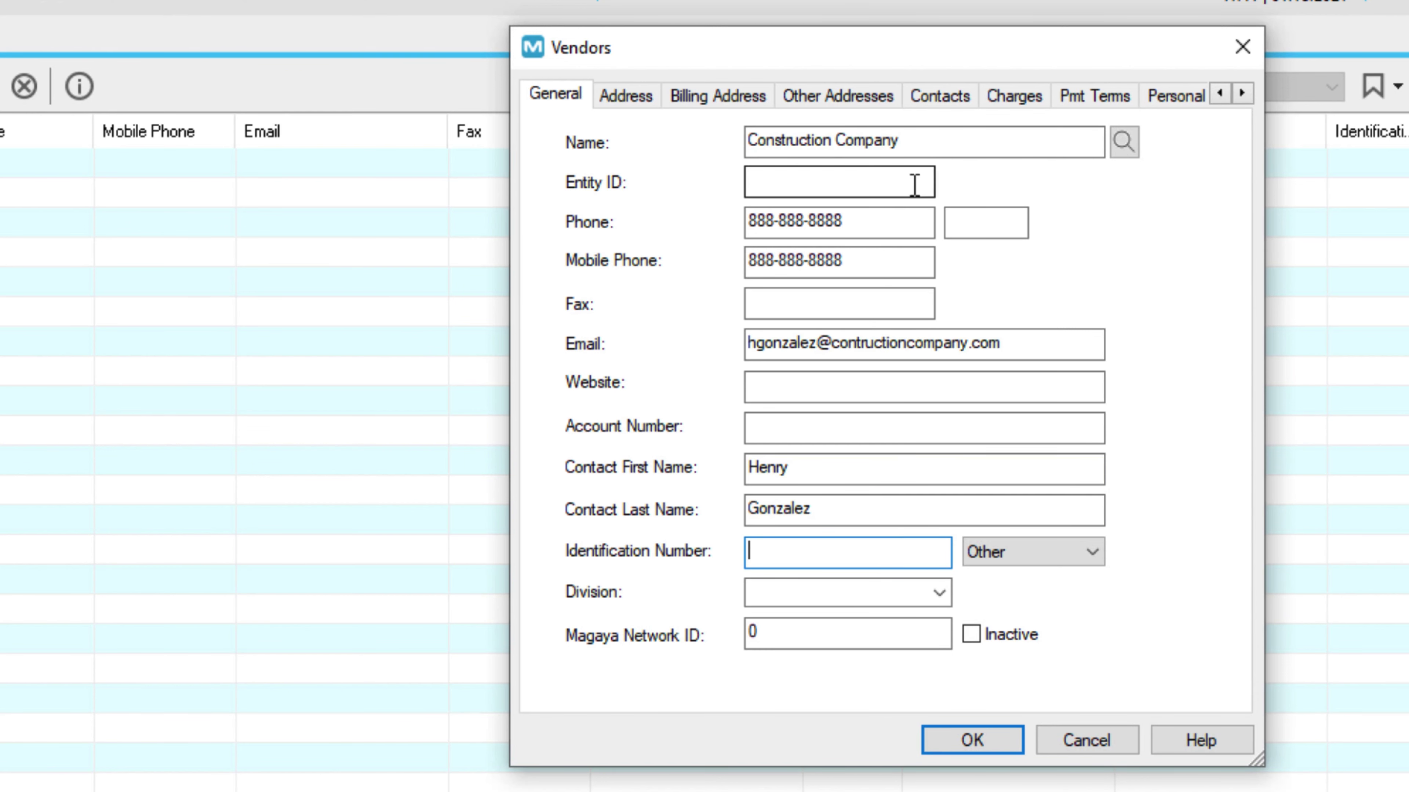
Add a second contact to the vendor with phone and mobile numbers.
left_click(936, 101)
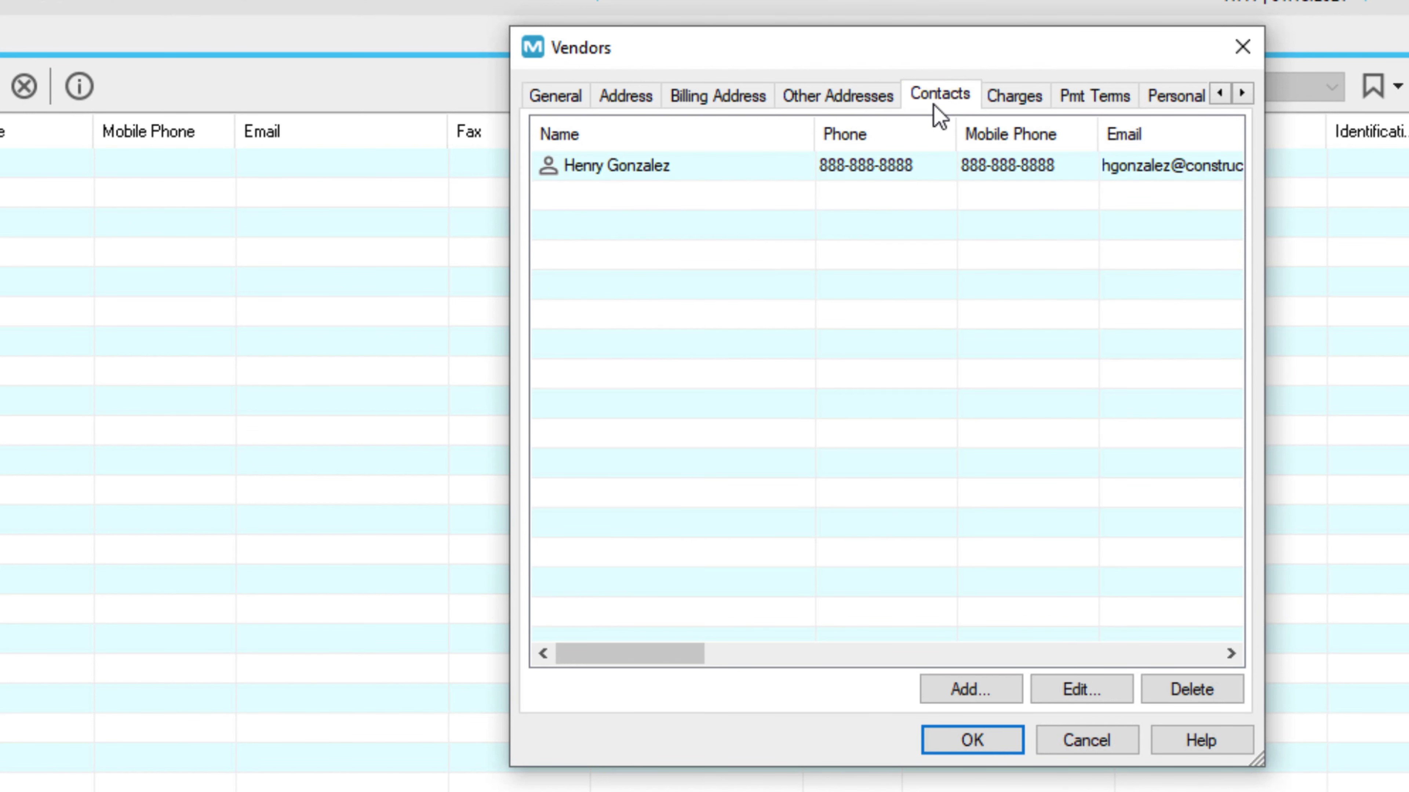
left_click(1007, 694)
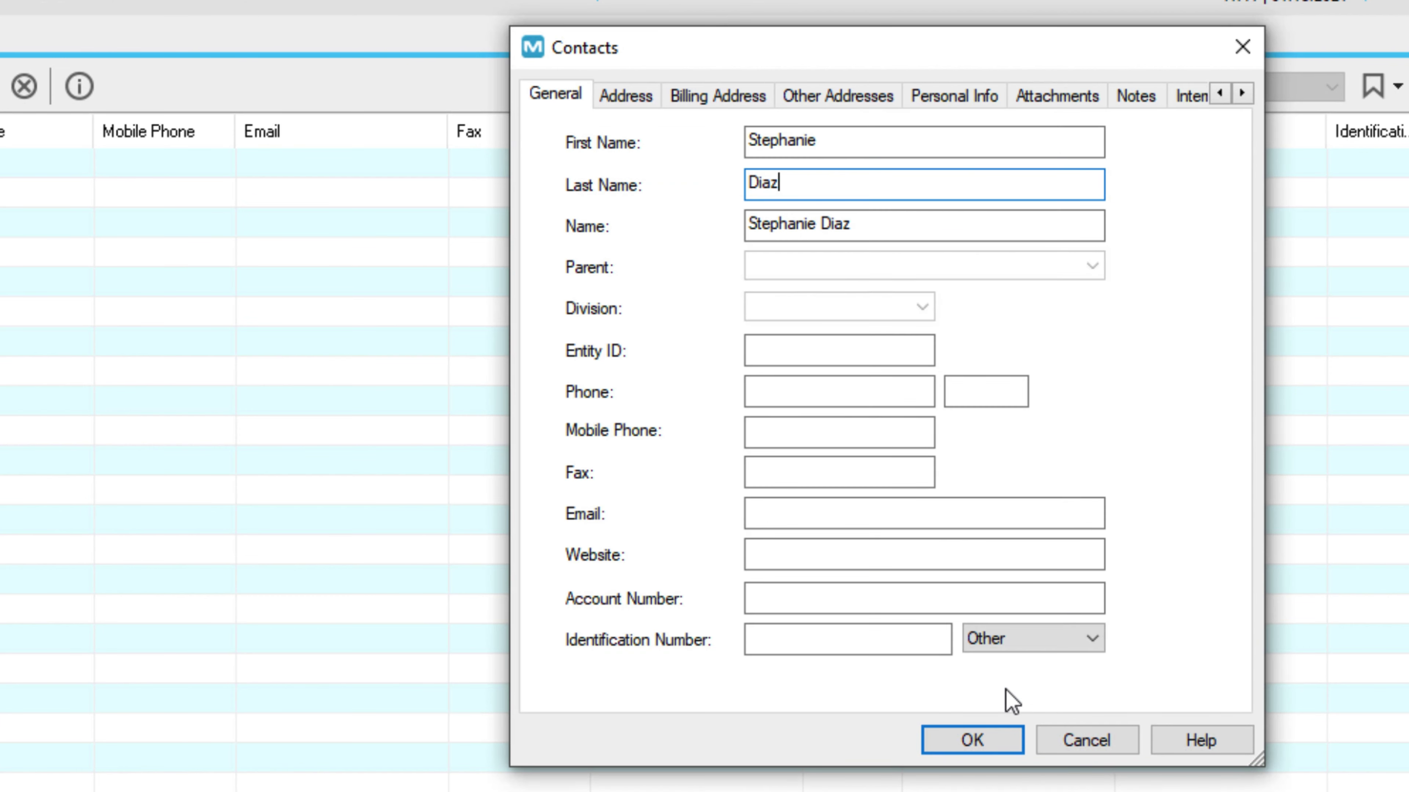
left_click(900, 390)
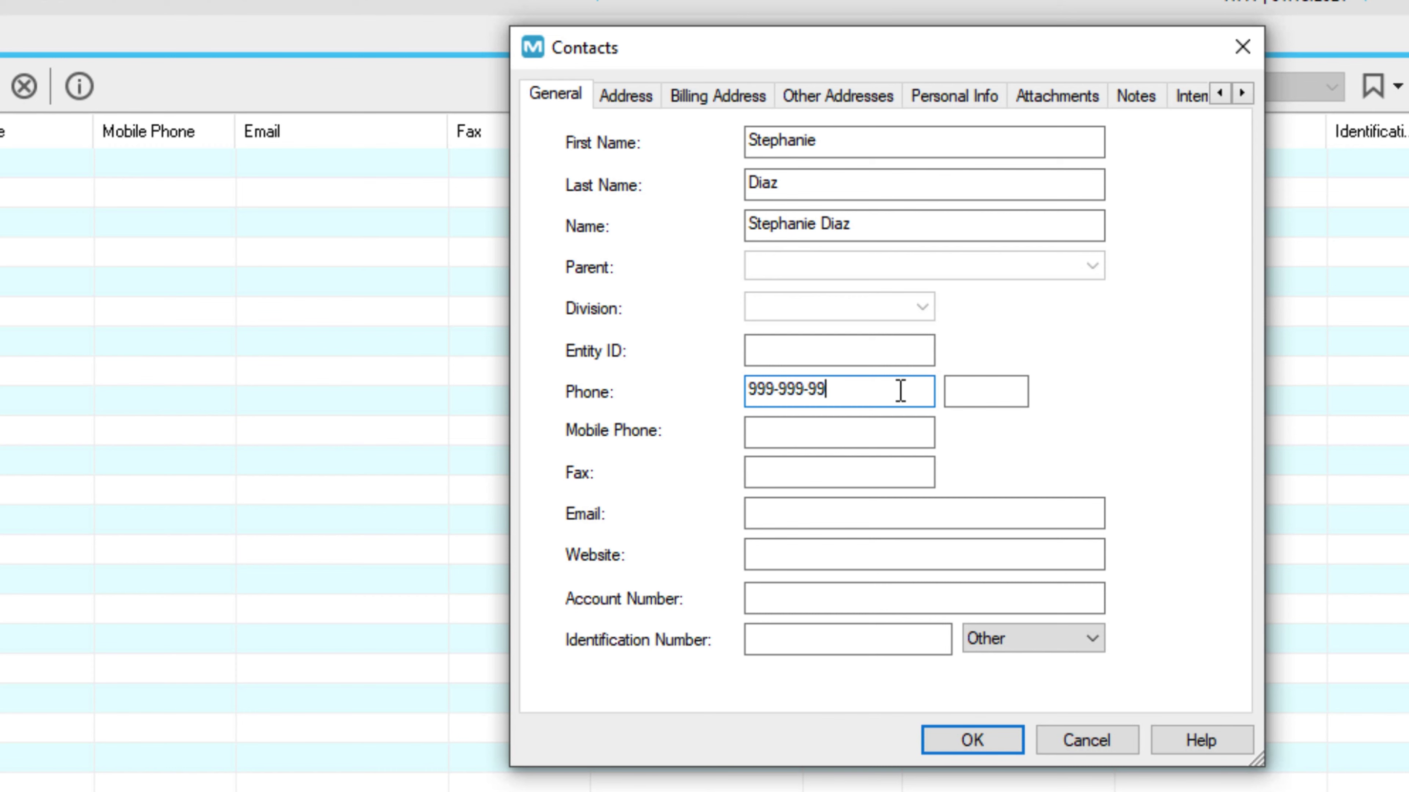
key("Tab")
key("ctrl+v")
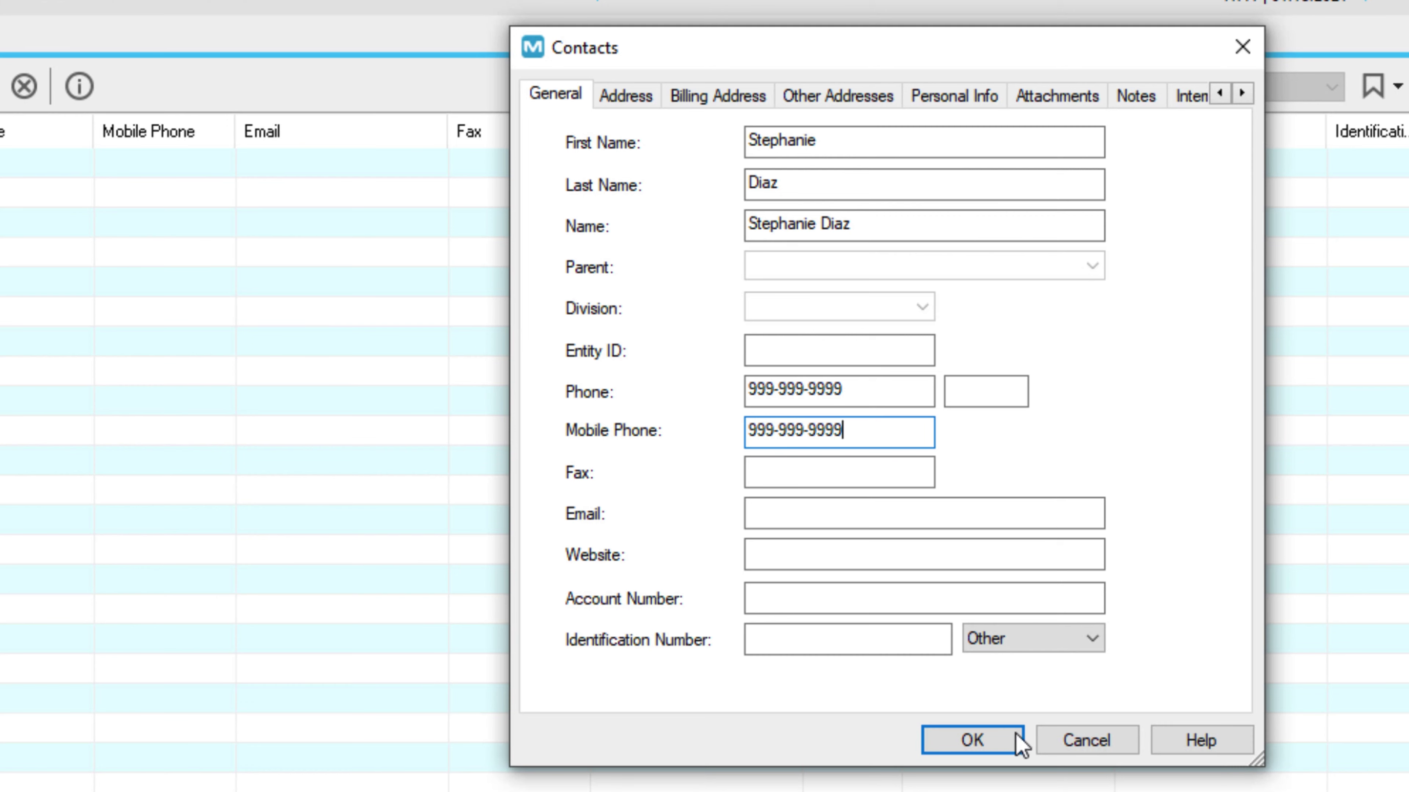
left_click(1015, 754)
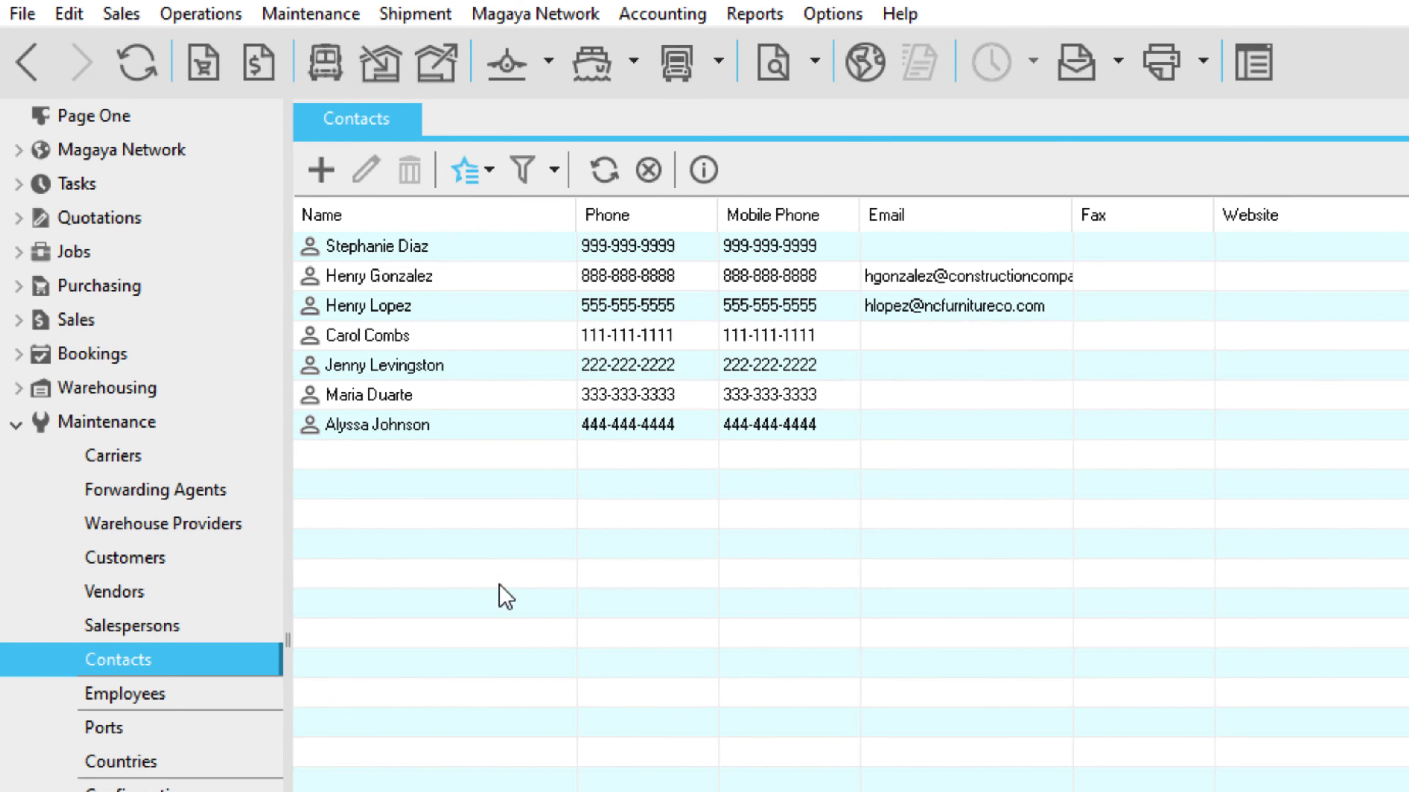
Start a new contact with the person's first and last name, parented to Construction Company.
left_click(326, 184)
key("Tab")
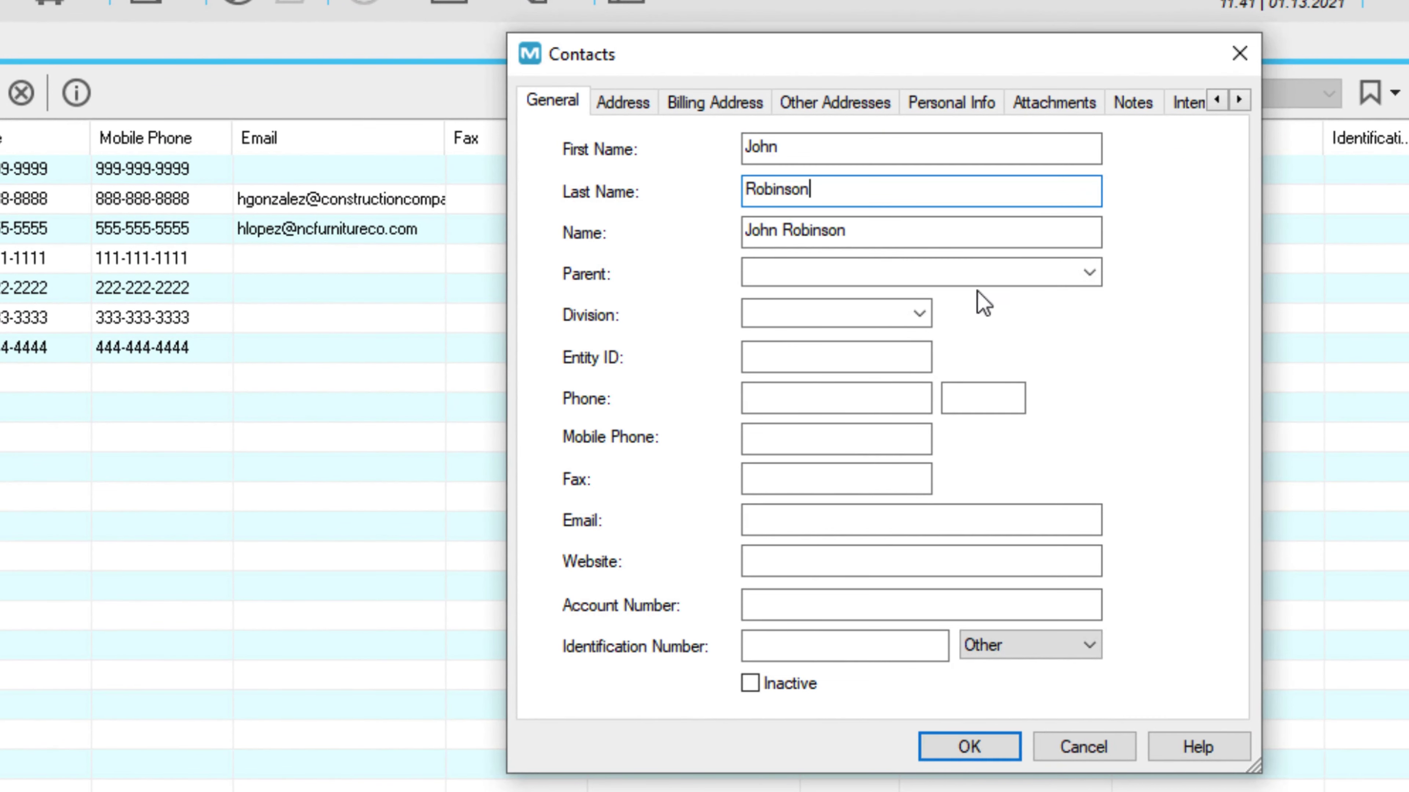
left_click(1089, 273)
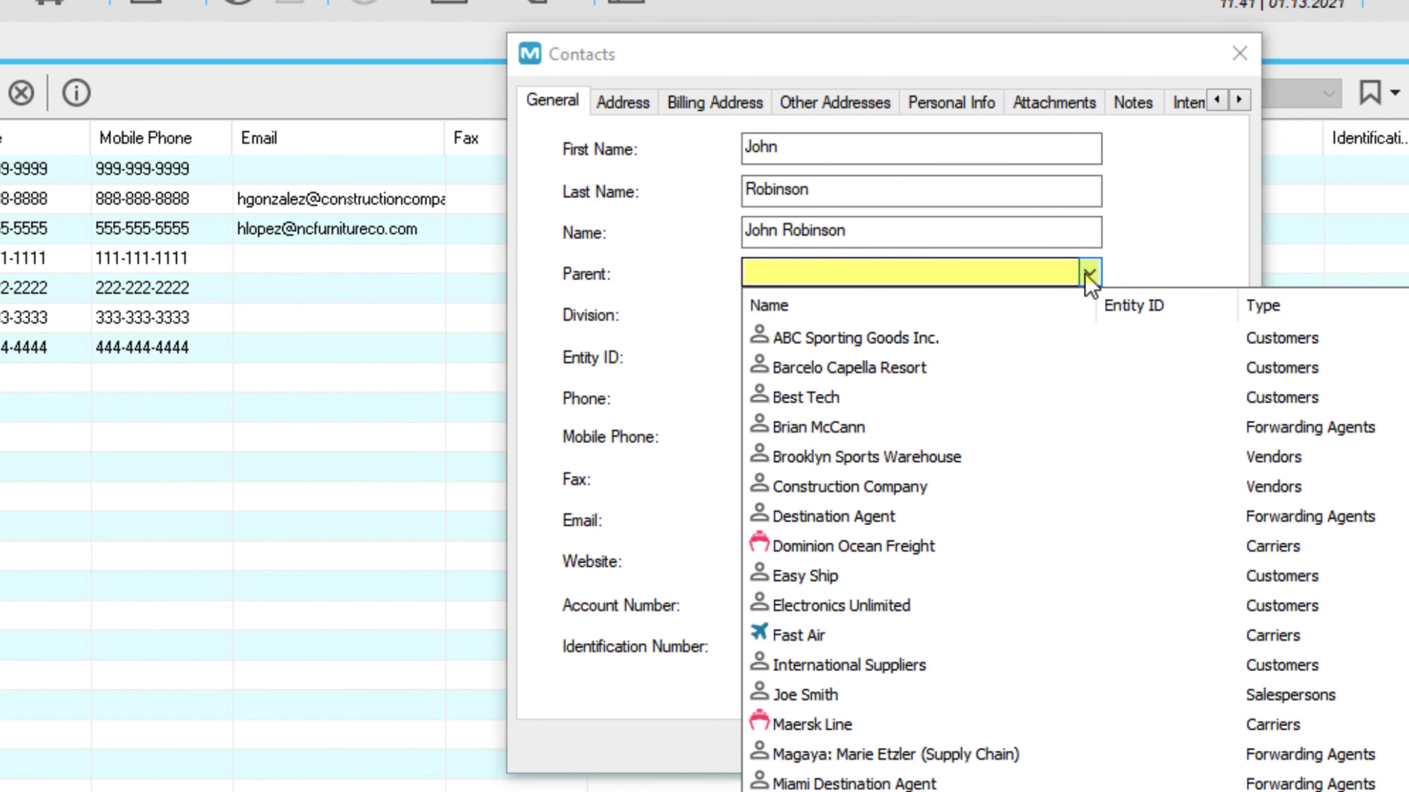
left_click(1078, 486)
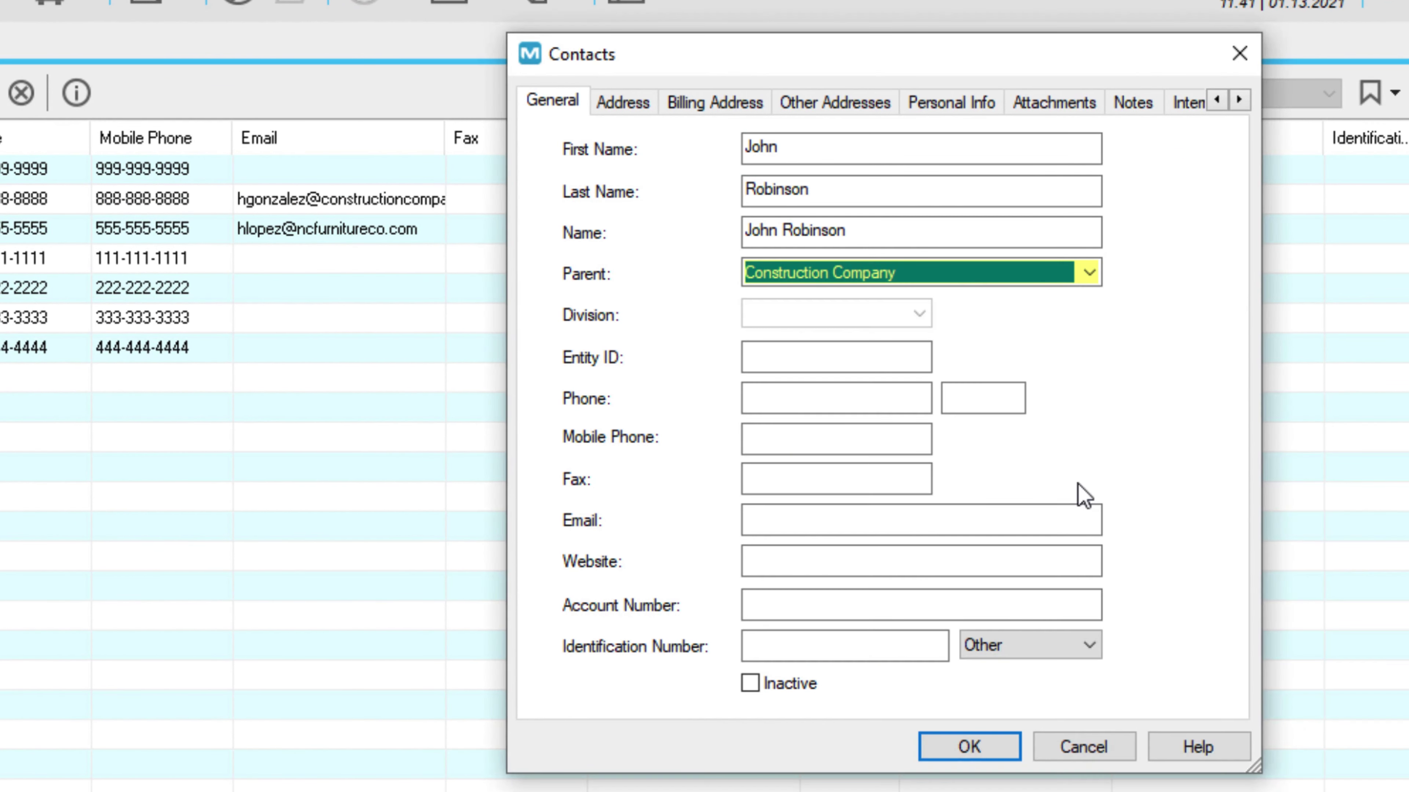
Give the contact a phone number, mobile number and email address, then save it.
left_click(836, 397)
type("777-777-7777")
left_click(836, 439)
type("777-777-7777")
left_click(876, 517)
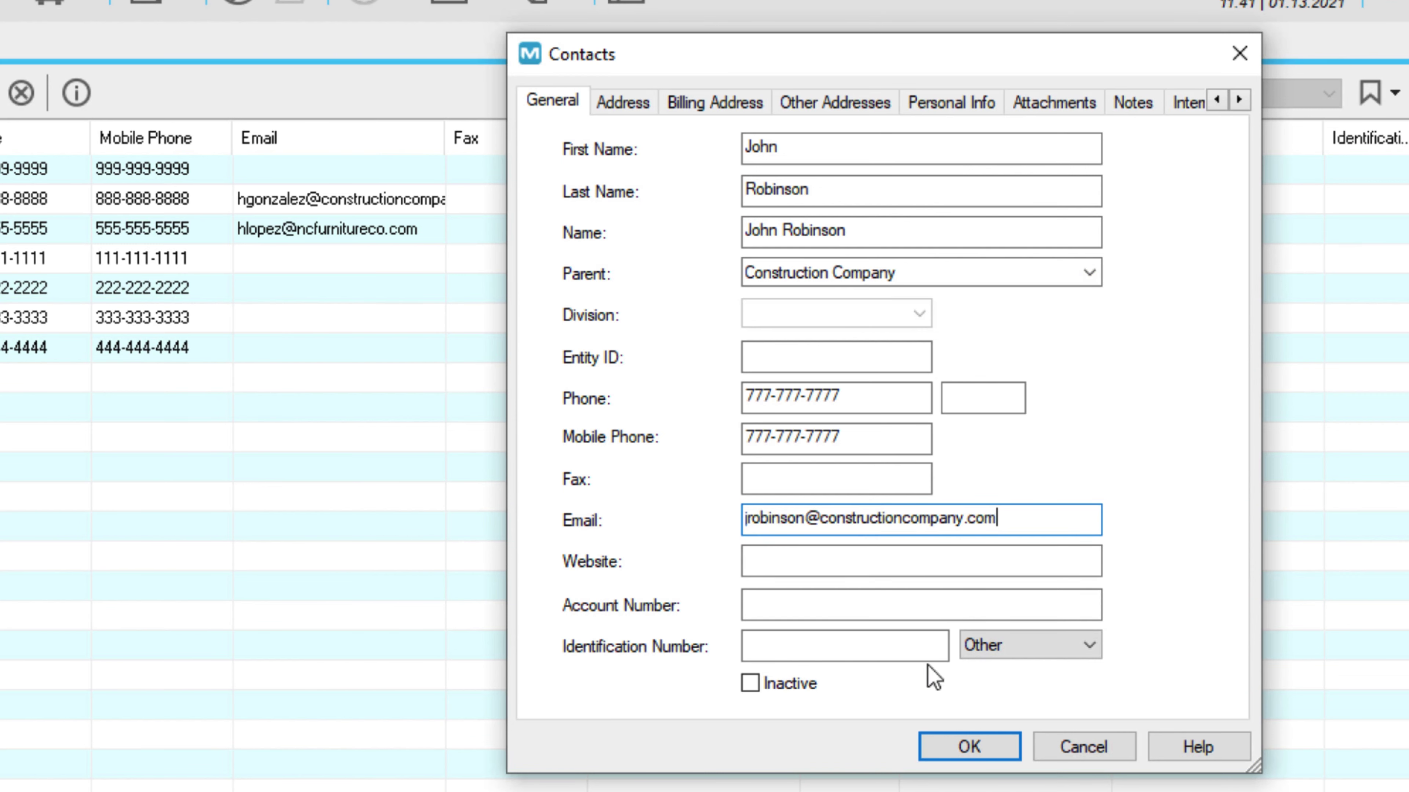
left_click(962, 745)
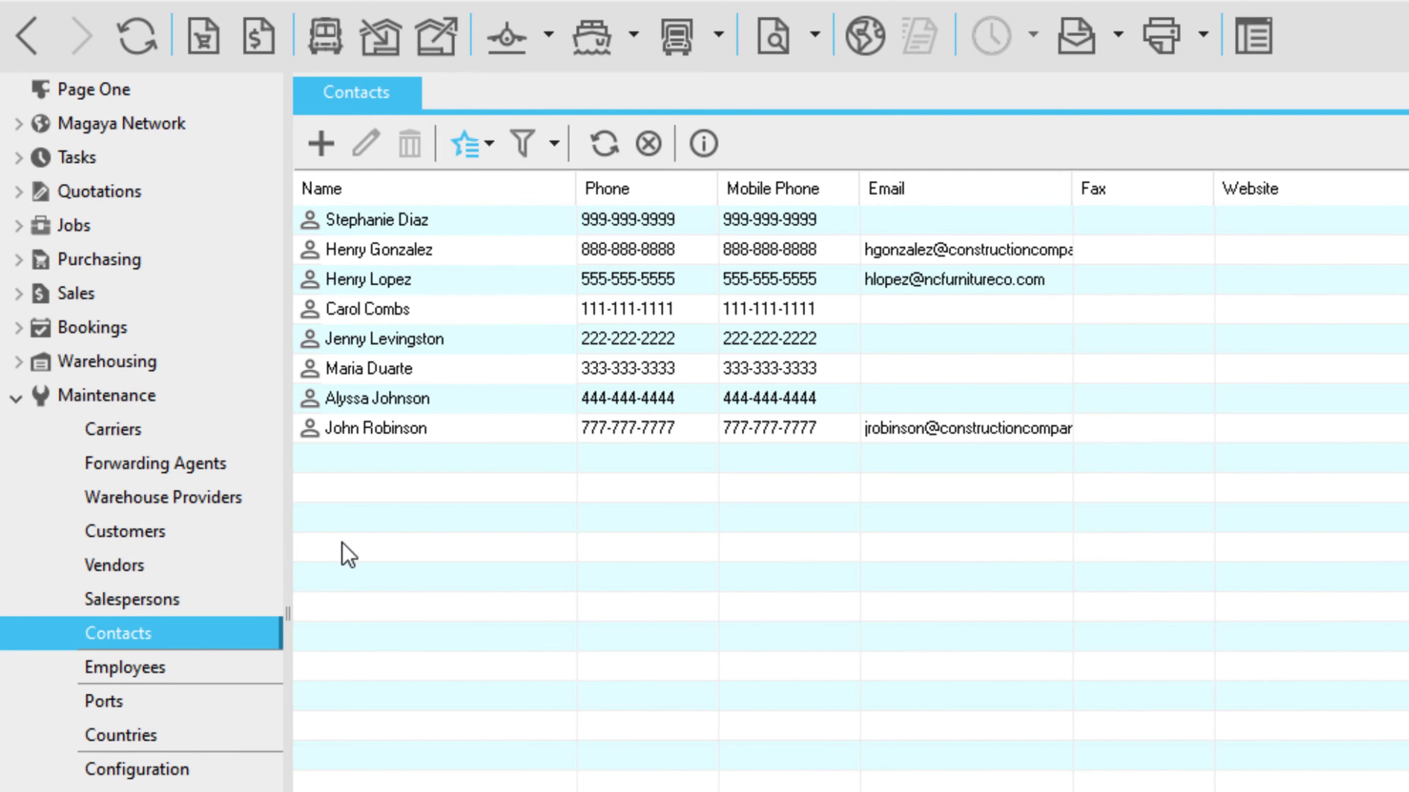
left_click(256, 566)
Open the Construction Company vendor record and review its three contacts.
left_click(531, 335)
double_click(220, 307)
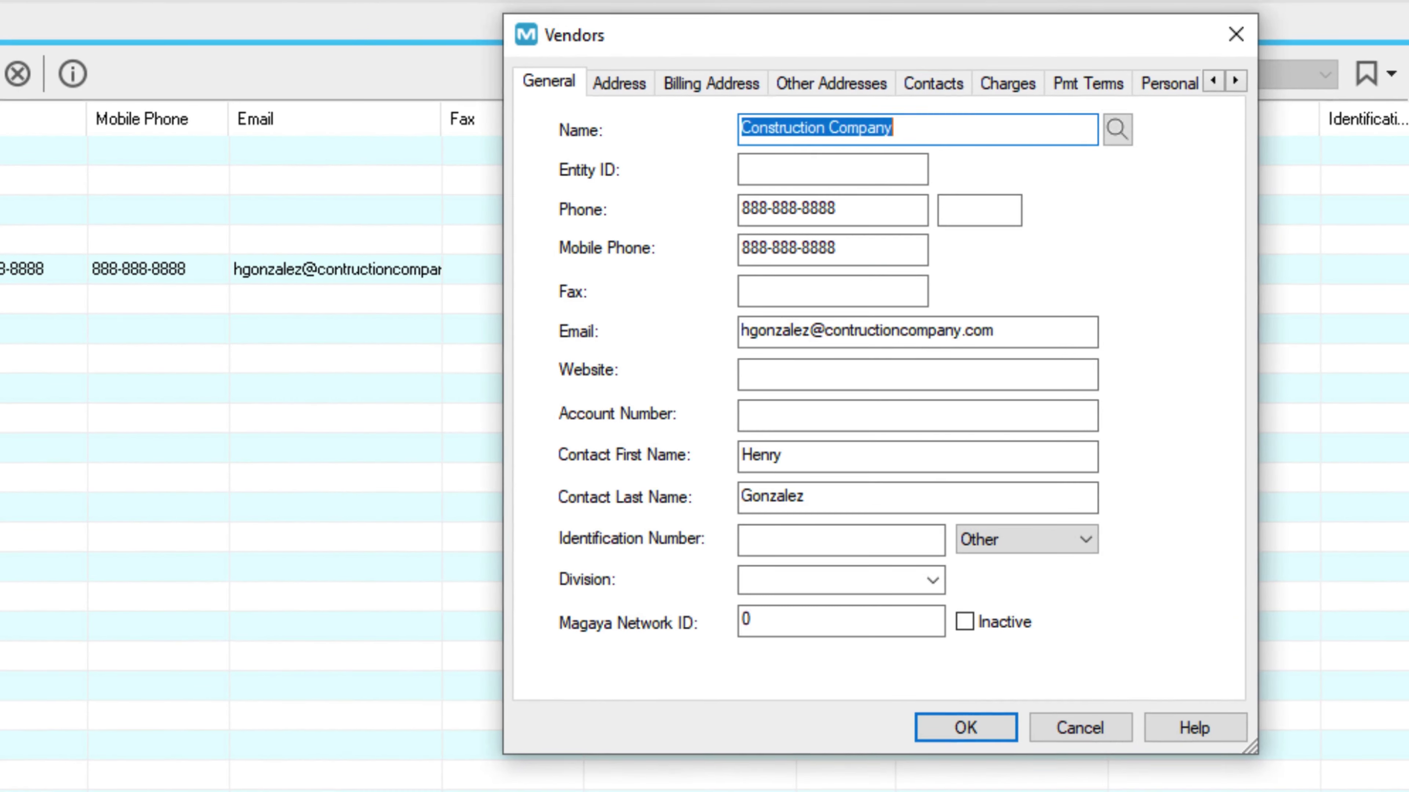
left_click(1271, 125)
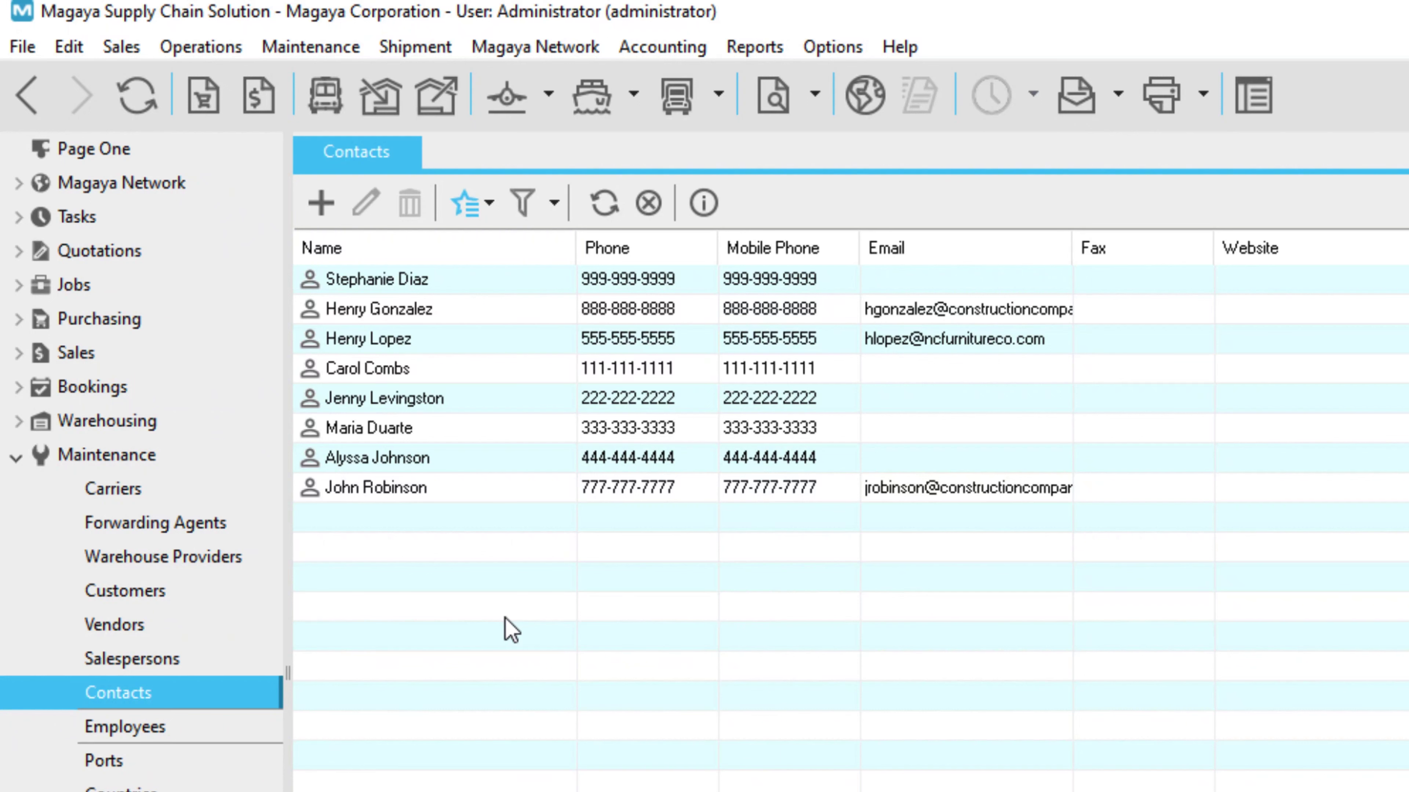
right_click(497, 498)
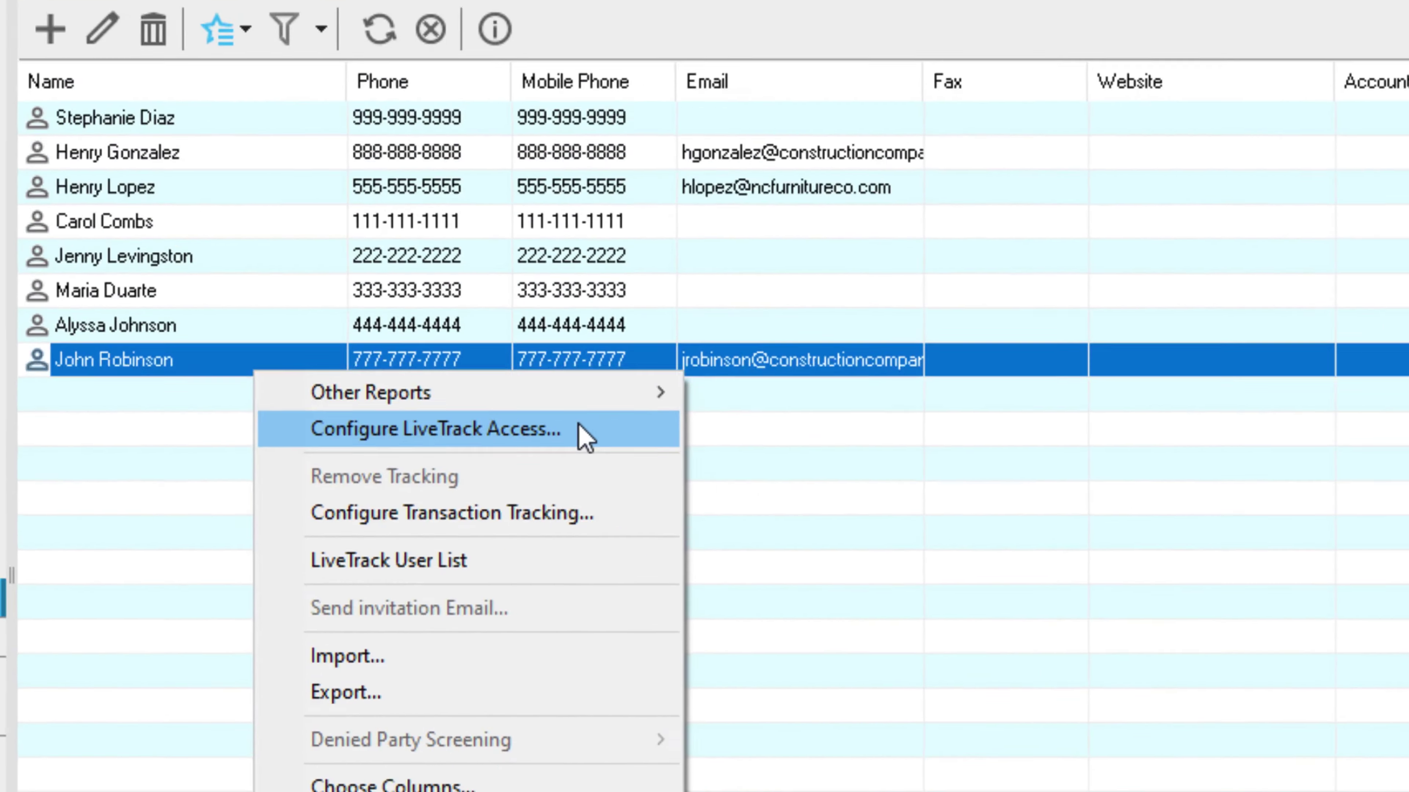
Edit the suggested LiveTrack username and set and confirm a password for the contact.
left_click(779, 549)
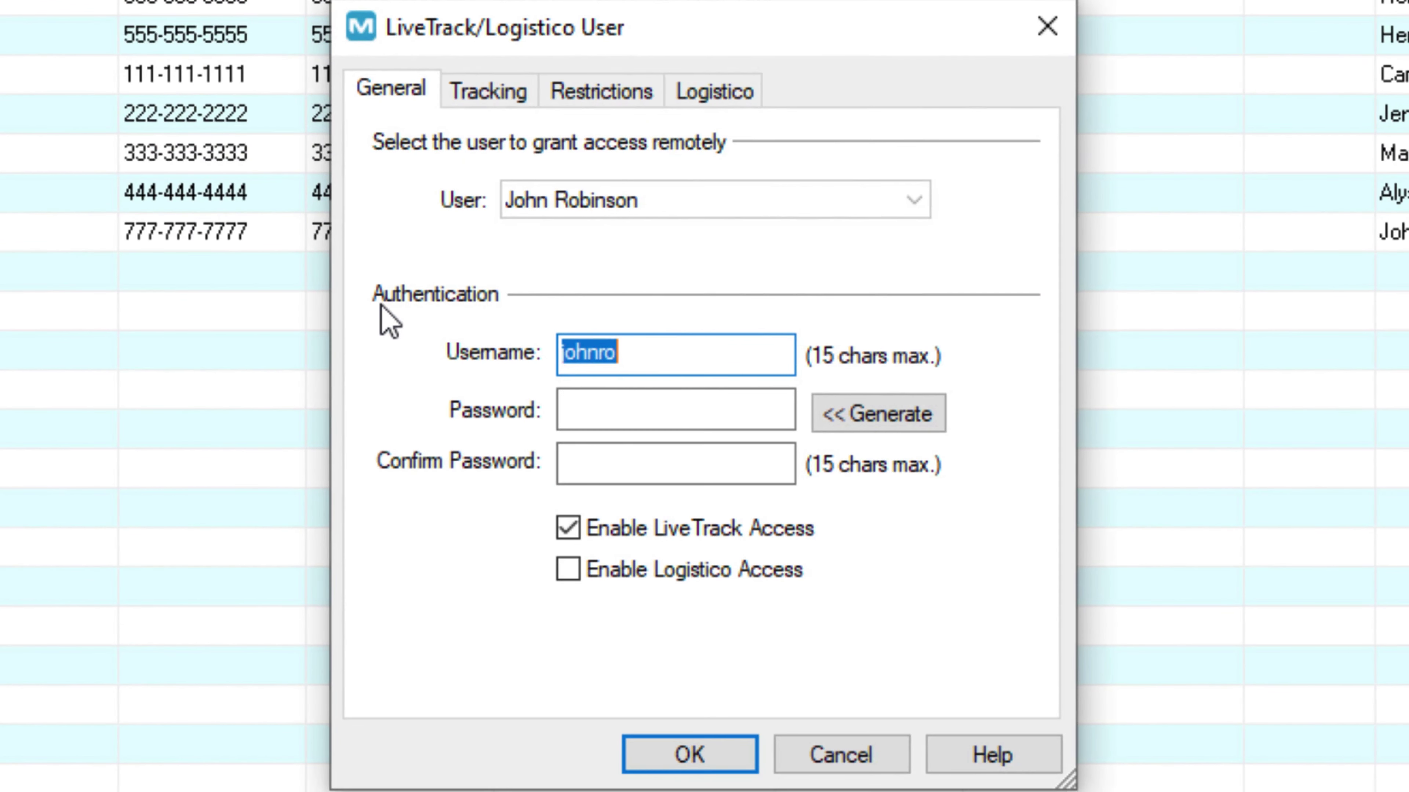
left_click(667, 356)
key("BackSpace")
key("BackSpace")
key("BackSpace")
key("BackSpace")
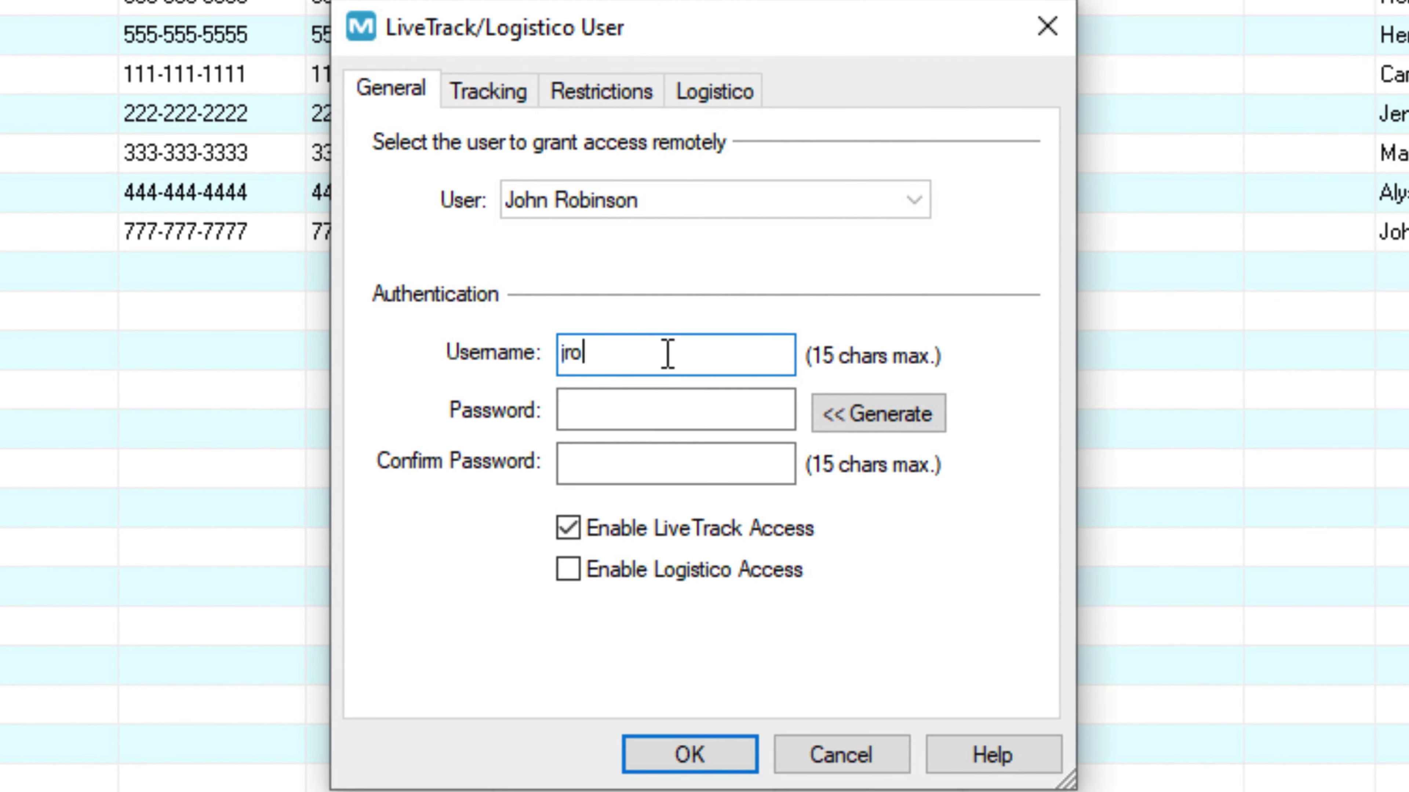
type("binson")
left_click(687, 408)
type("***")
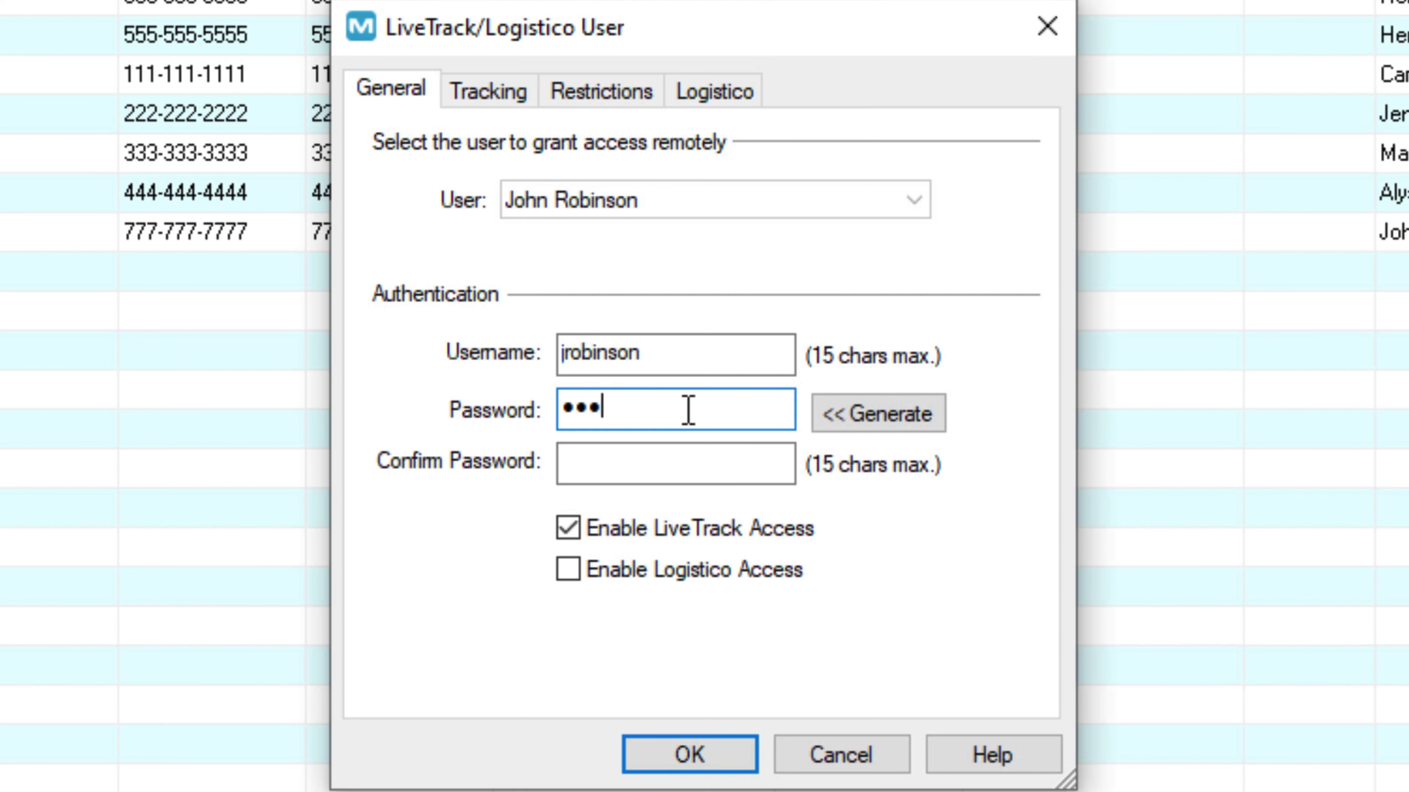
type("***")
left_click(632, 460)
type("******")
Allow Cancel Sales Orders in the tracking permissions and save the LiveTrack access.
left_click(500, 95)
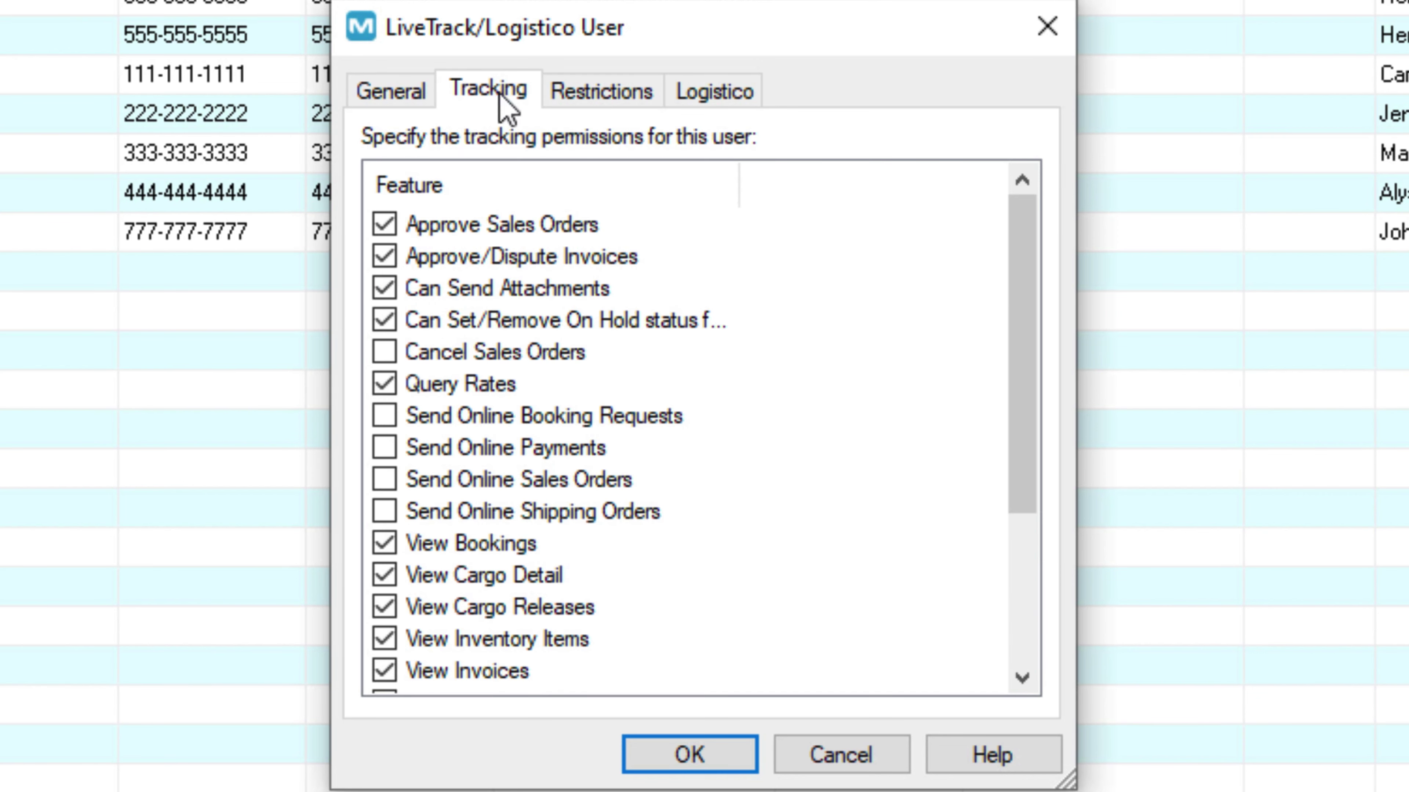
left_click(384, 352)
left_click(423, 94)
left_click(683, 340)
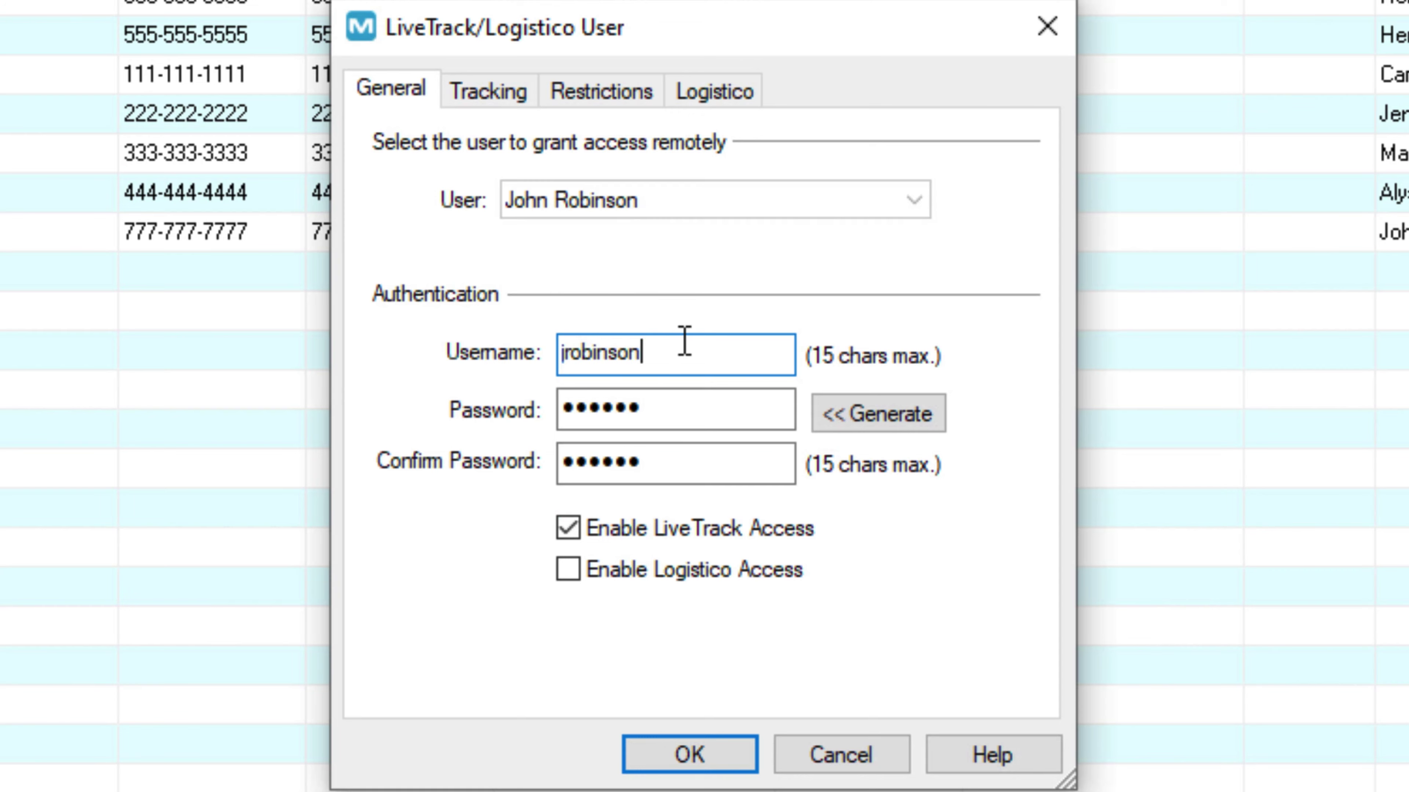
key("Return")
Confirm default transaction tracking for the contact, then expand the Warehousing section.
right_click(682, 419)
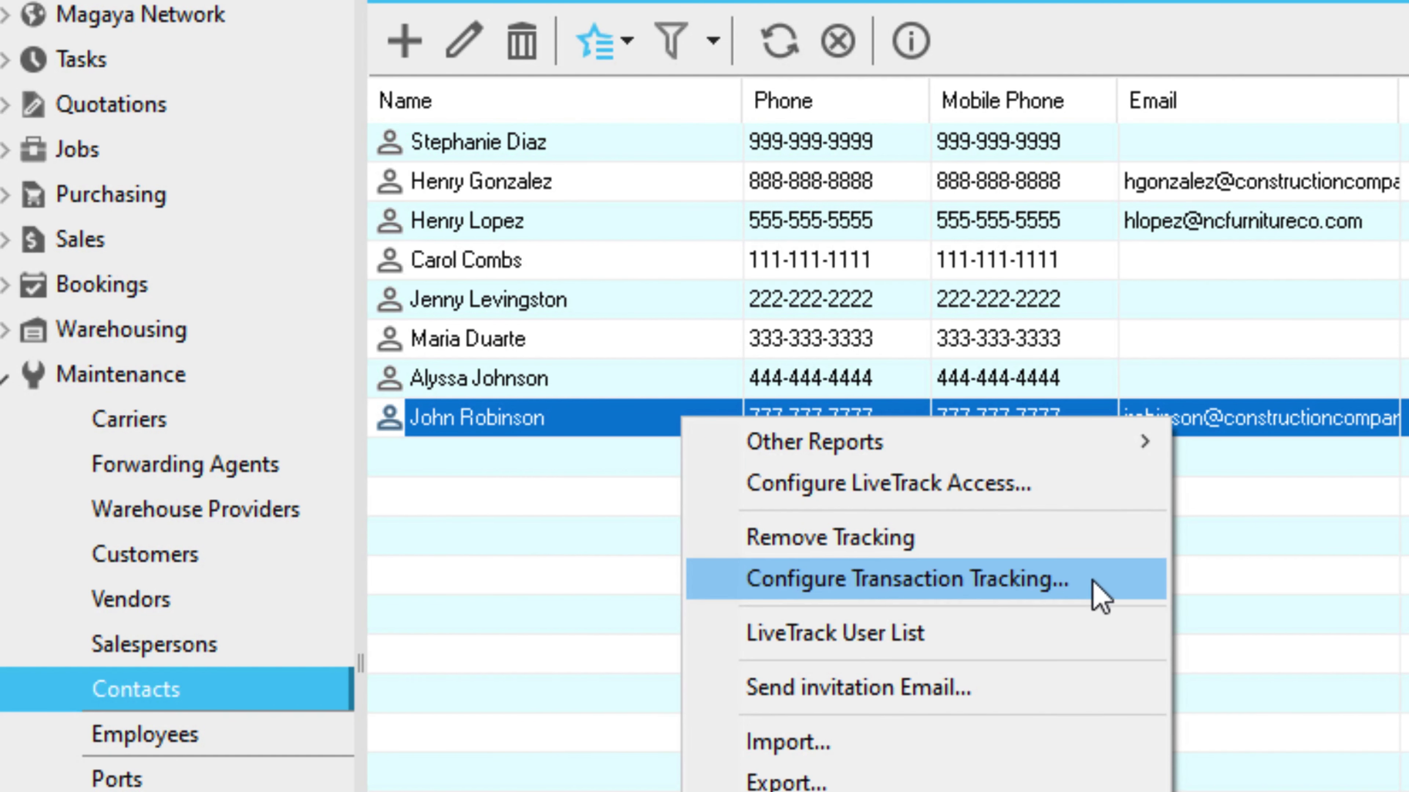
left_click(1106, 588)
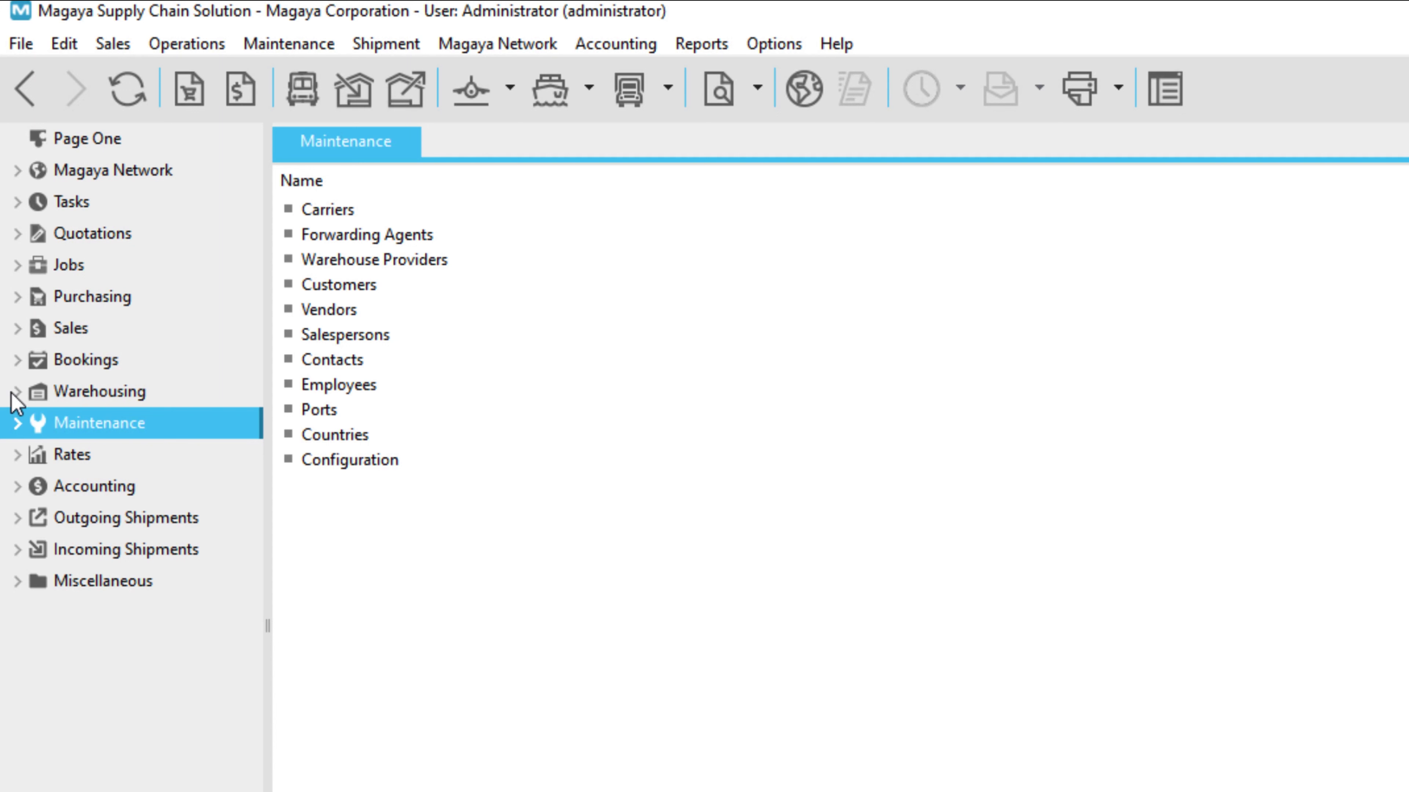
left_click(14, 394)
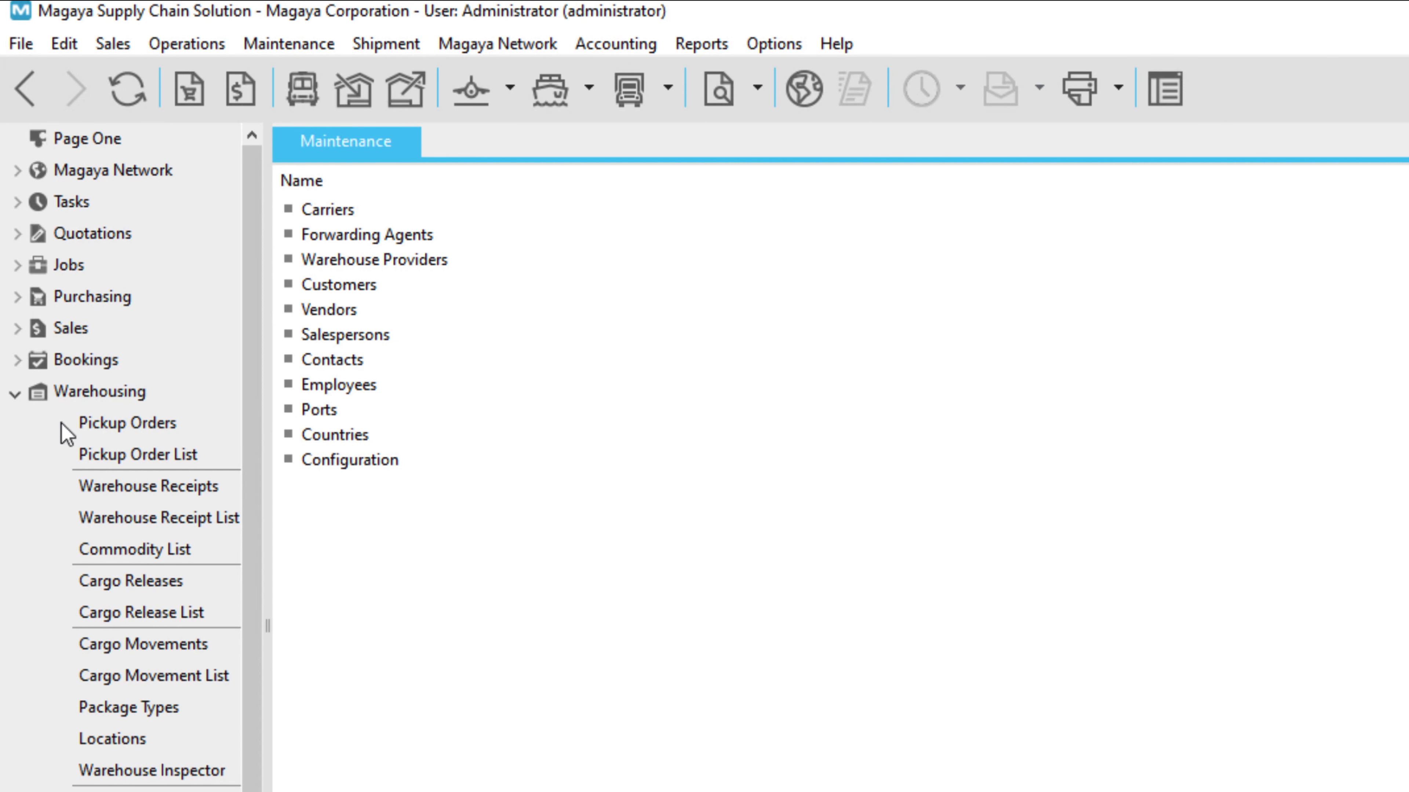
Start a tracking-link email for a warehouse receipt, addressed to Construction Company's contacts.
left_click(161, 487)
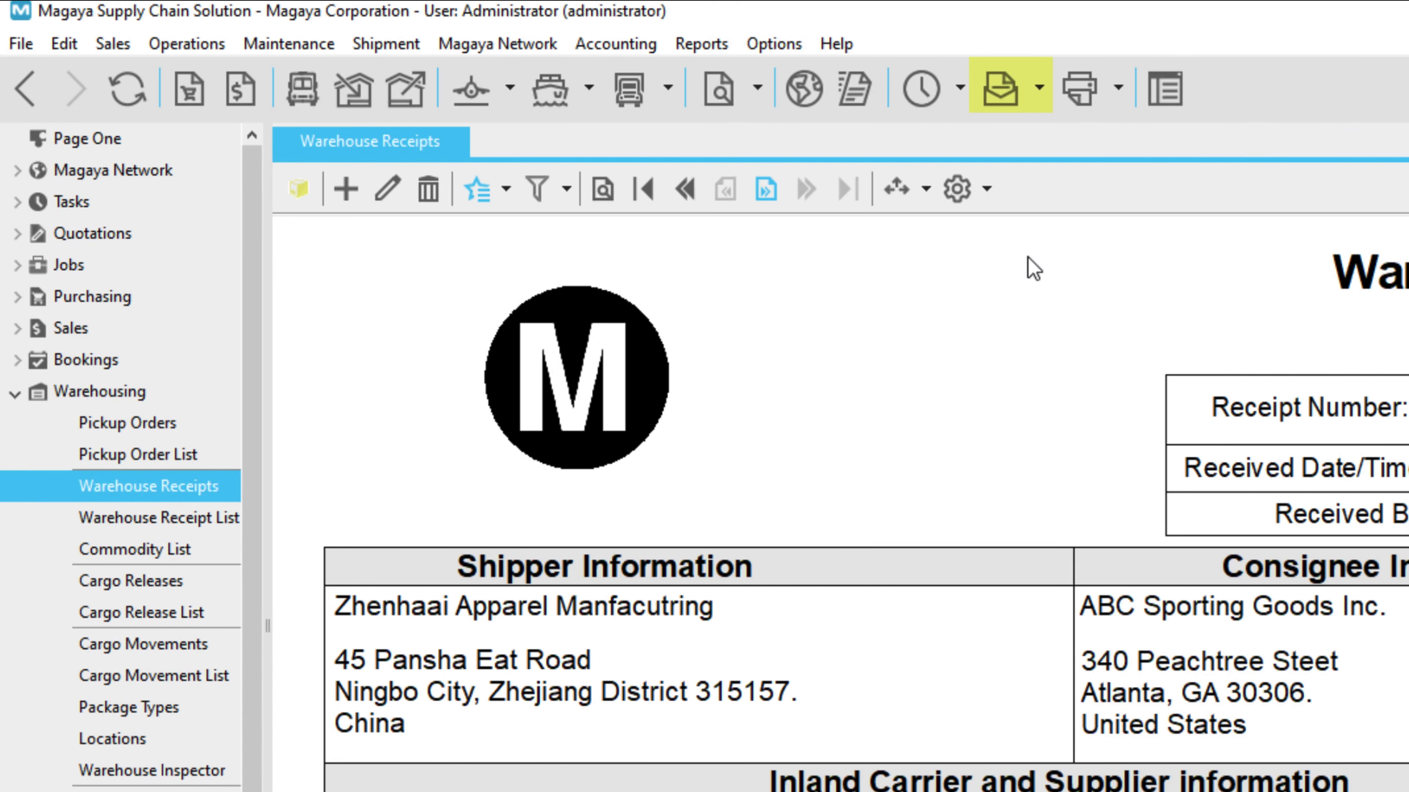
left_click(1039, 88)
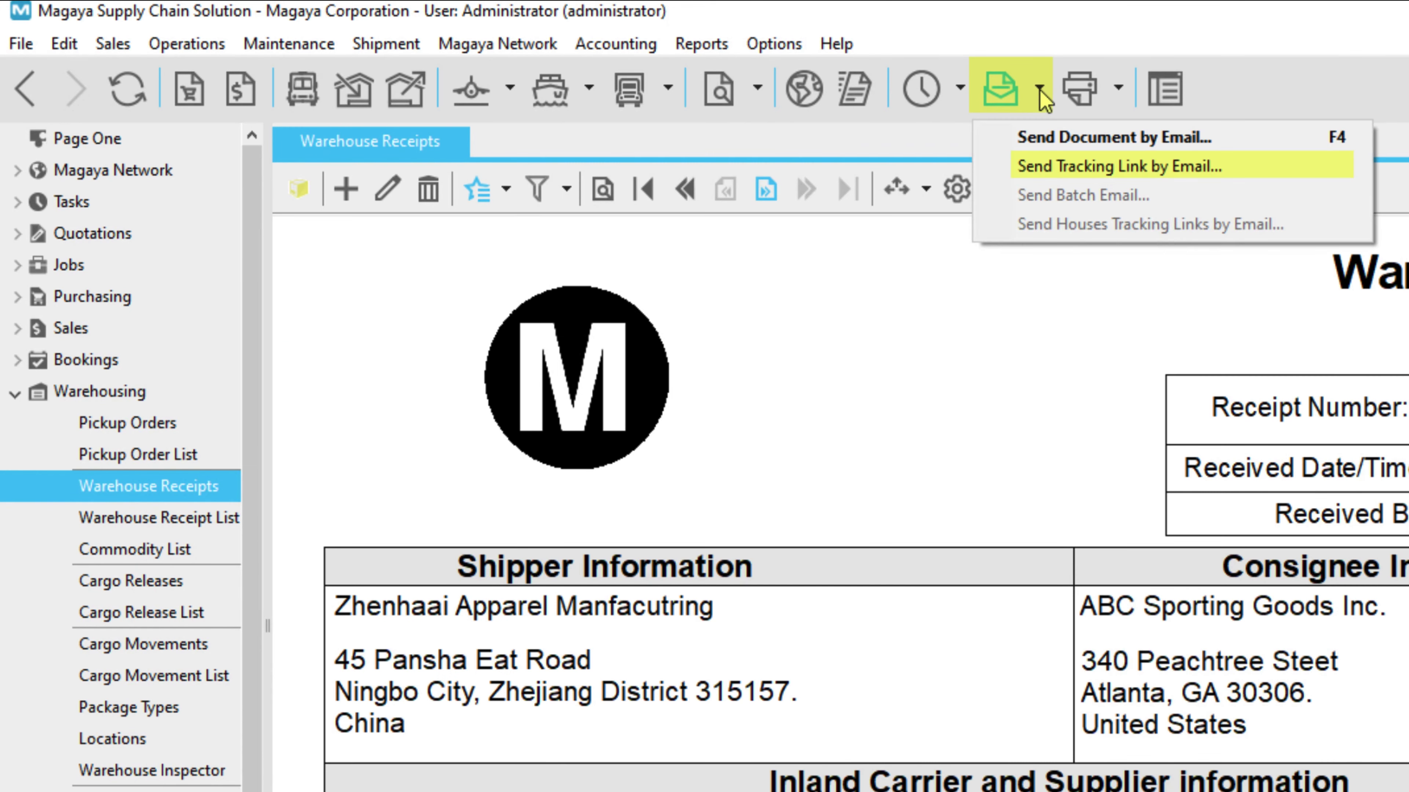
left_click(1248, 168)
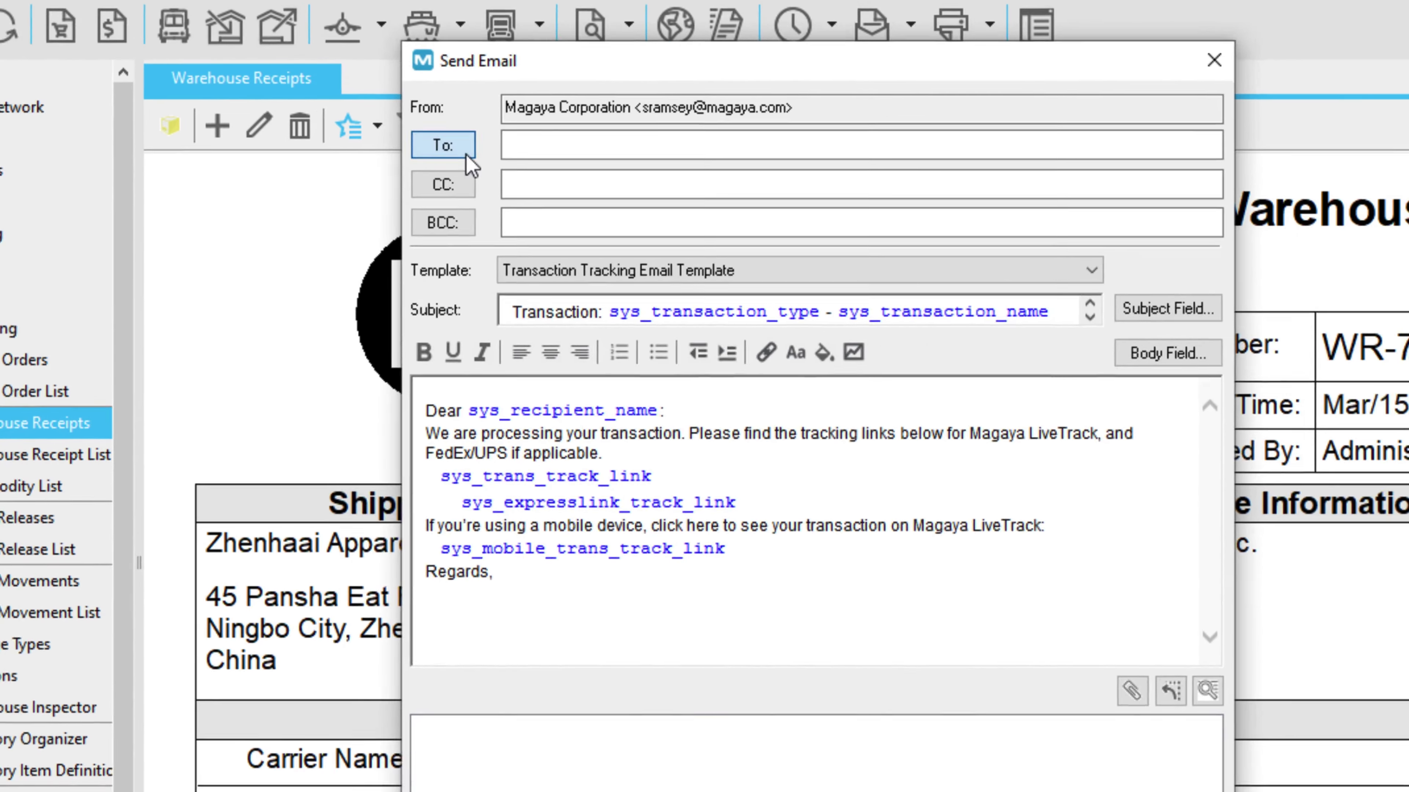
left_click(466, 157)
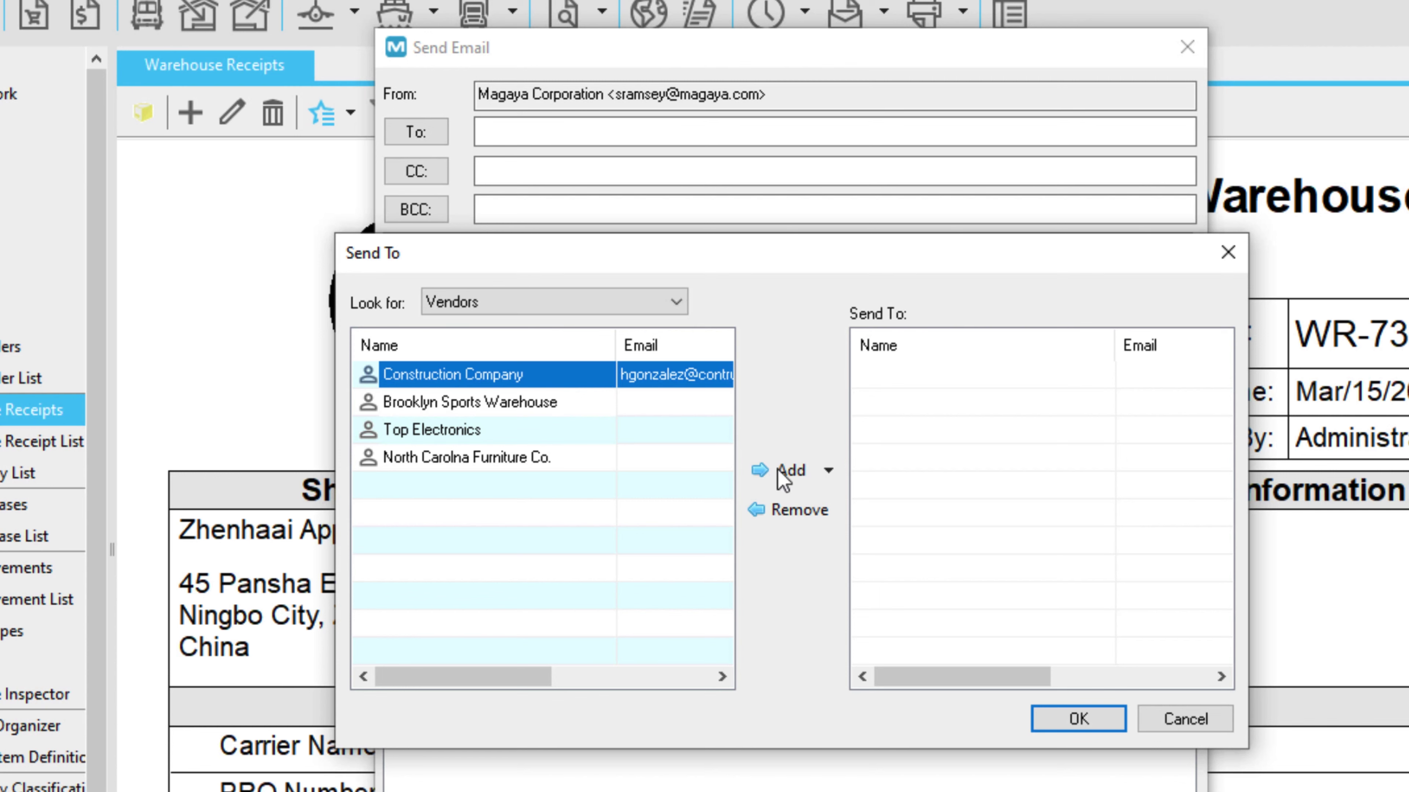
left_click(759, 469)
left_click(981, 401)
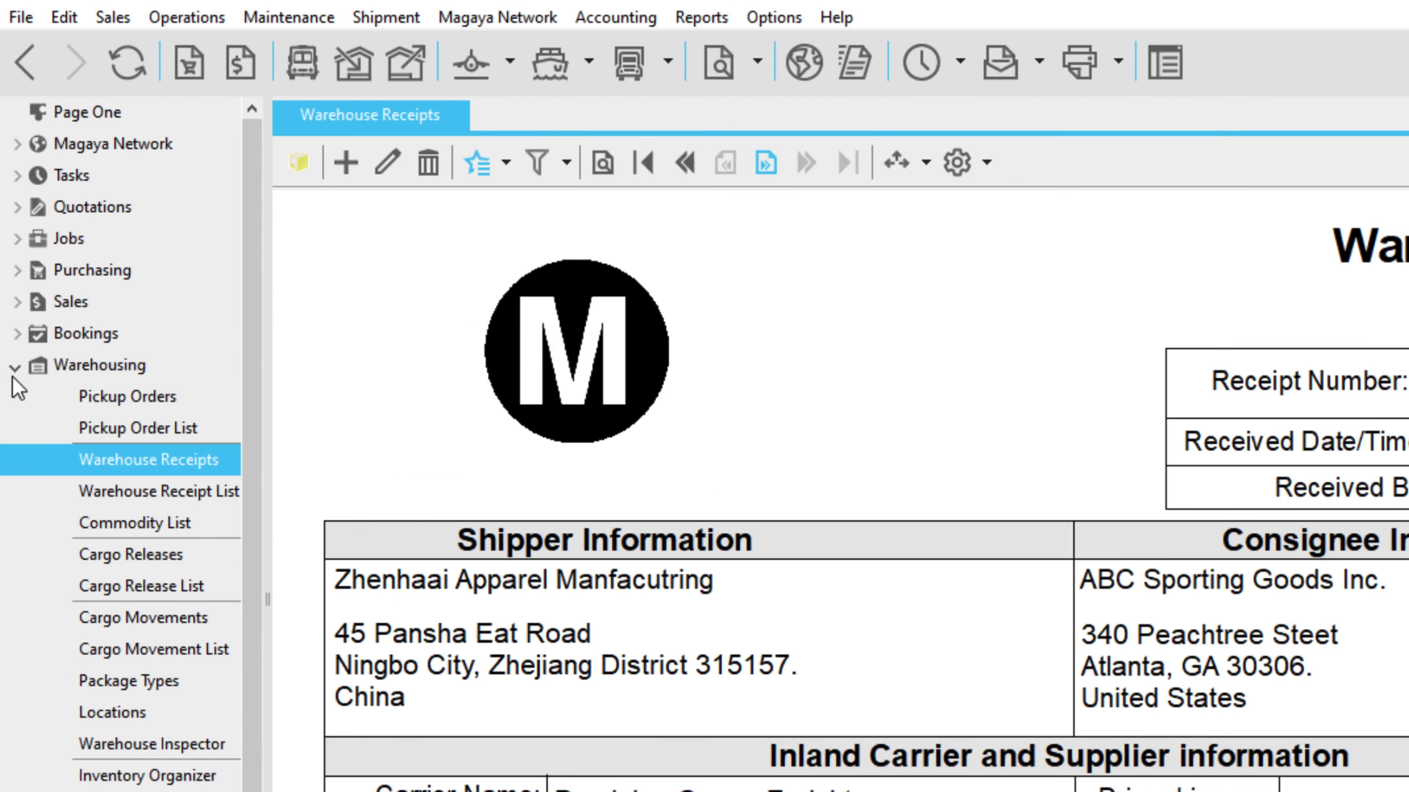
Collapse Warehousing, expand Maintenance, and open the Configuration page's General settings.
left_click(16, 367)
left_click(15, 396)
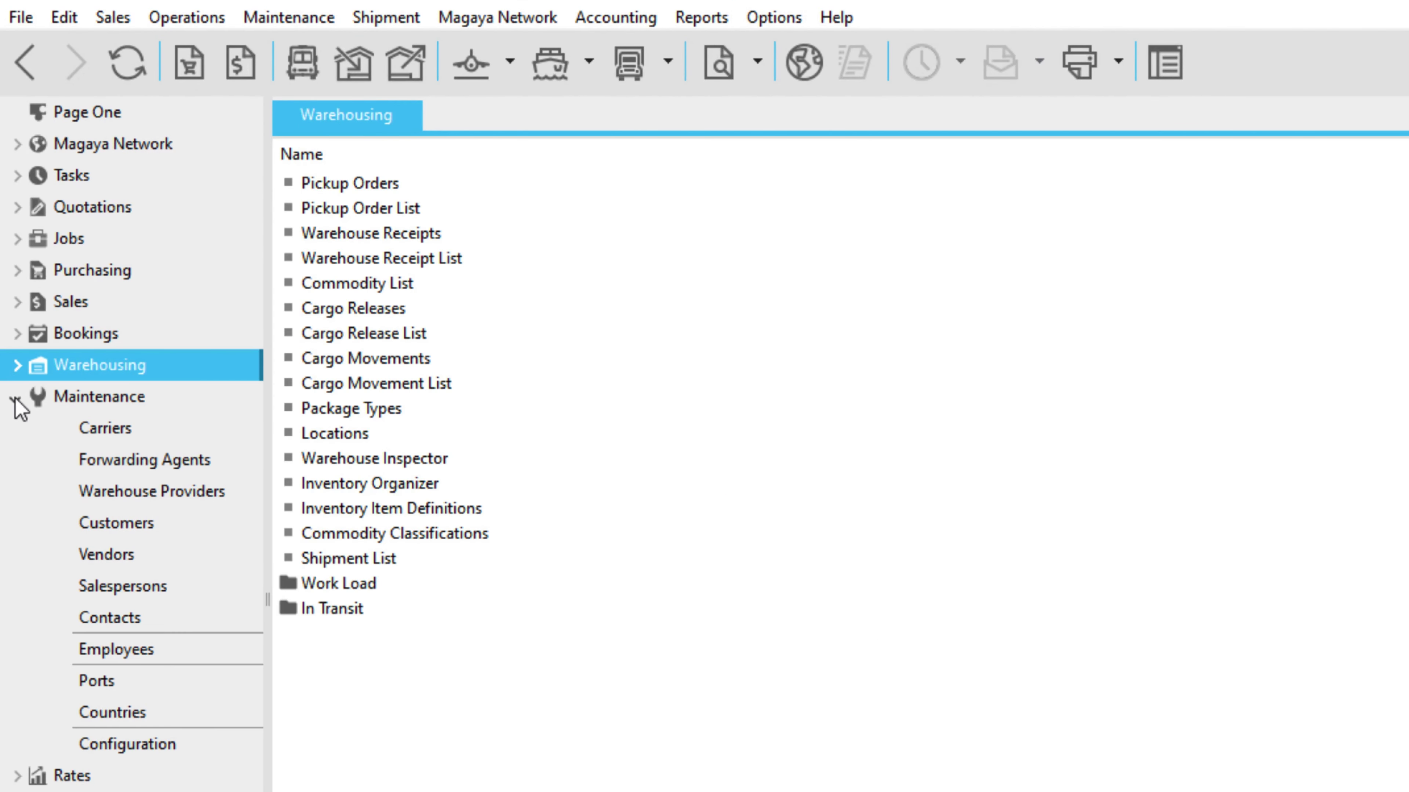
left_click(208, 746)
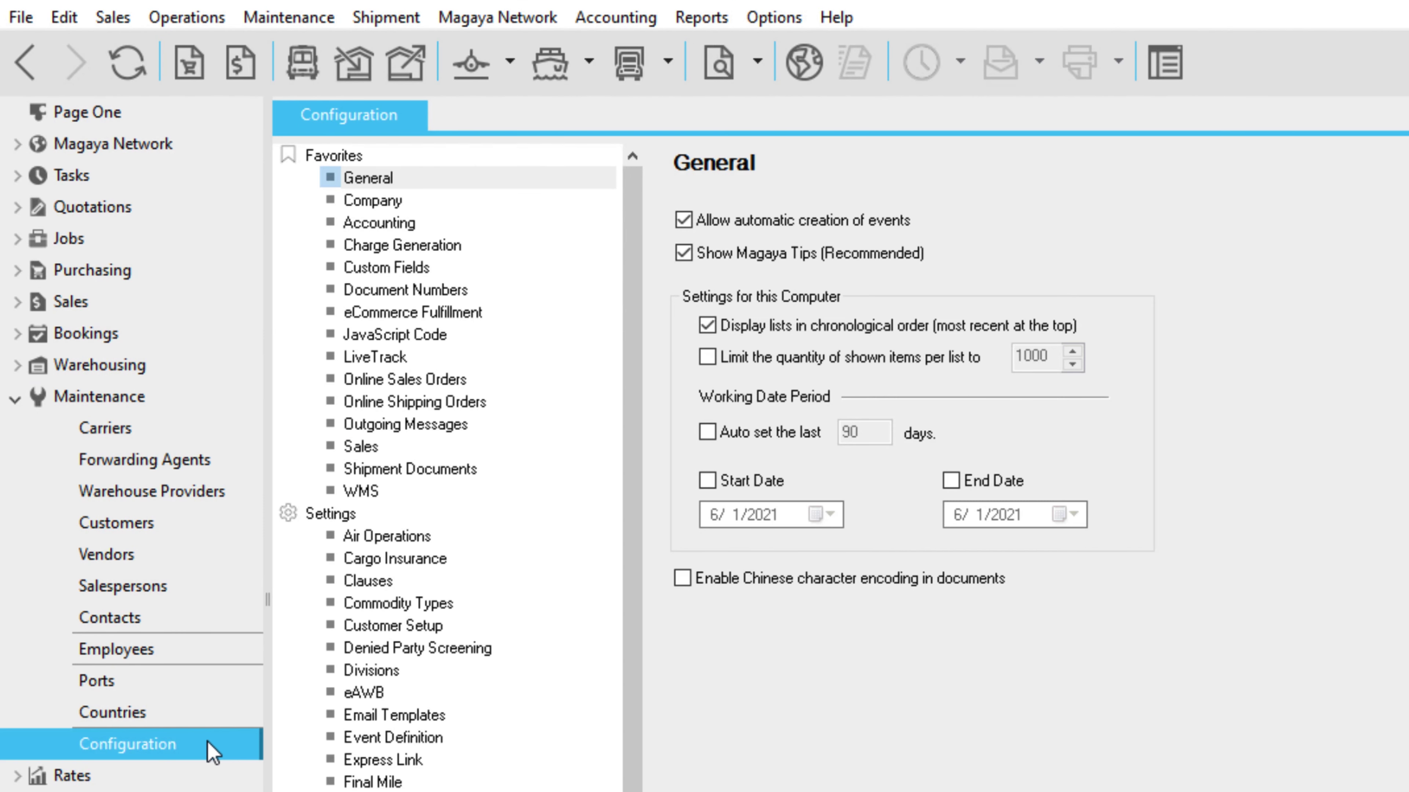